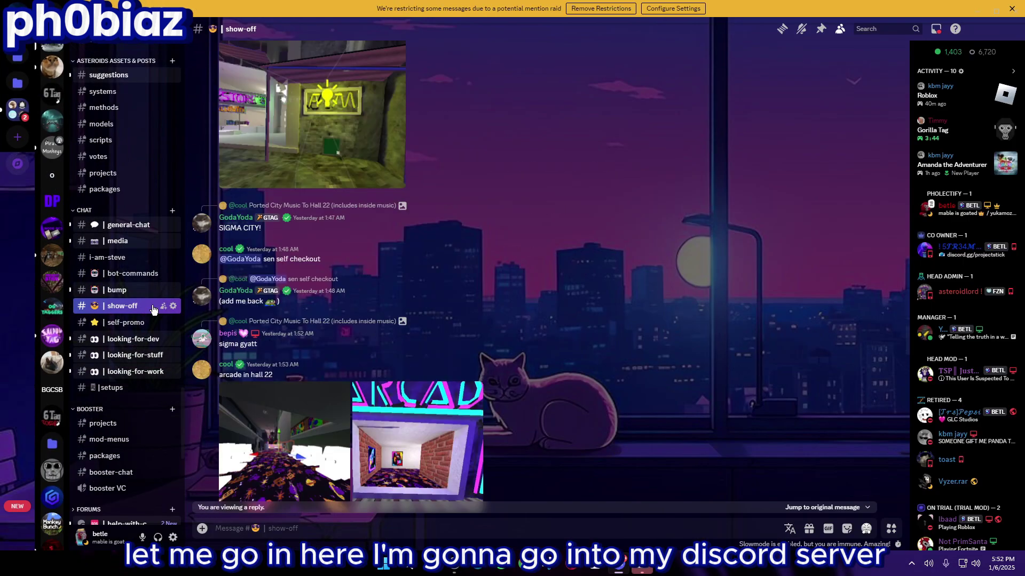
scroll(152, 310, "up", 5)
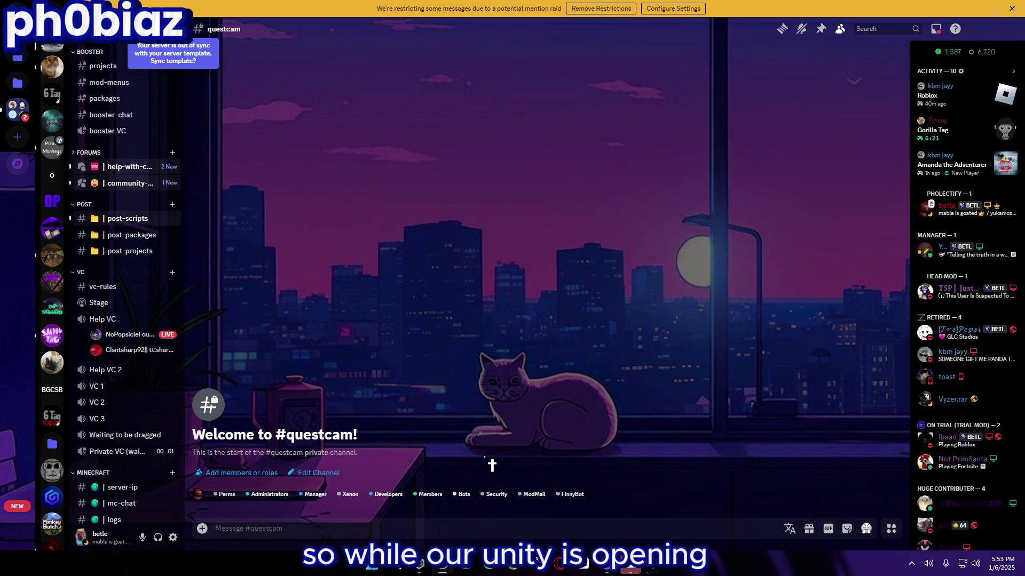
scroll(133, 213, "up", 7)
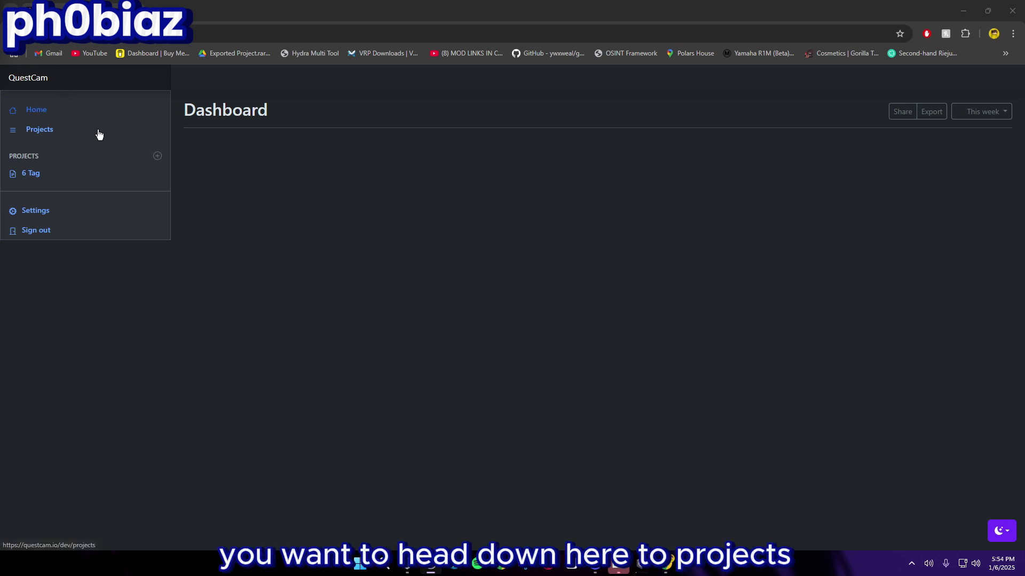
- Try to register a new QuestCam project with "Test" as both its project name and description
left_click(157, 156)
left_click(234, 162)
type("Test")
left_click(258, 220)
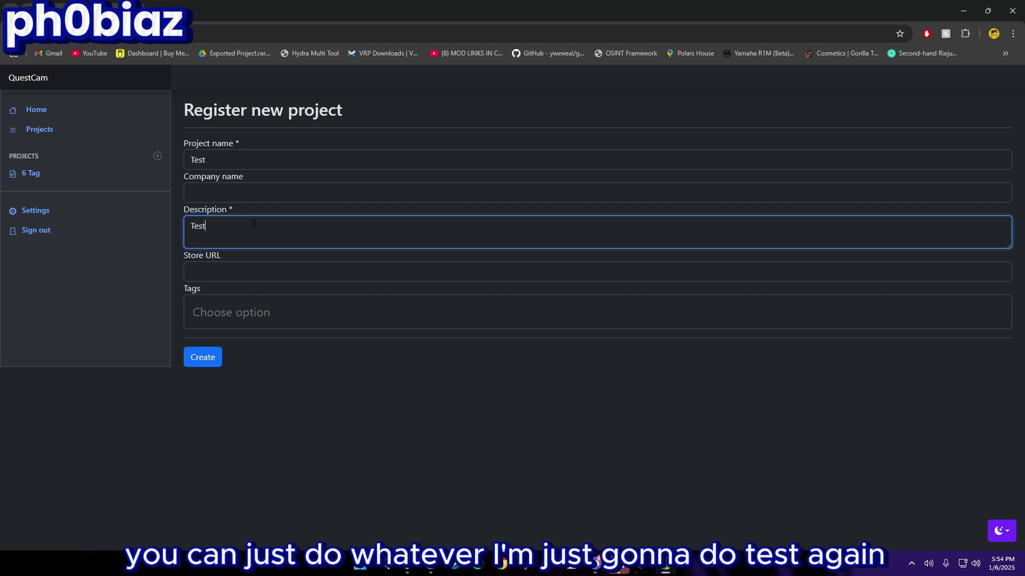
left_click(201, 357)
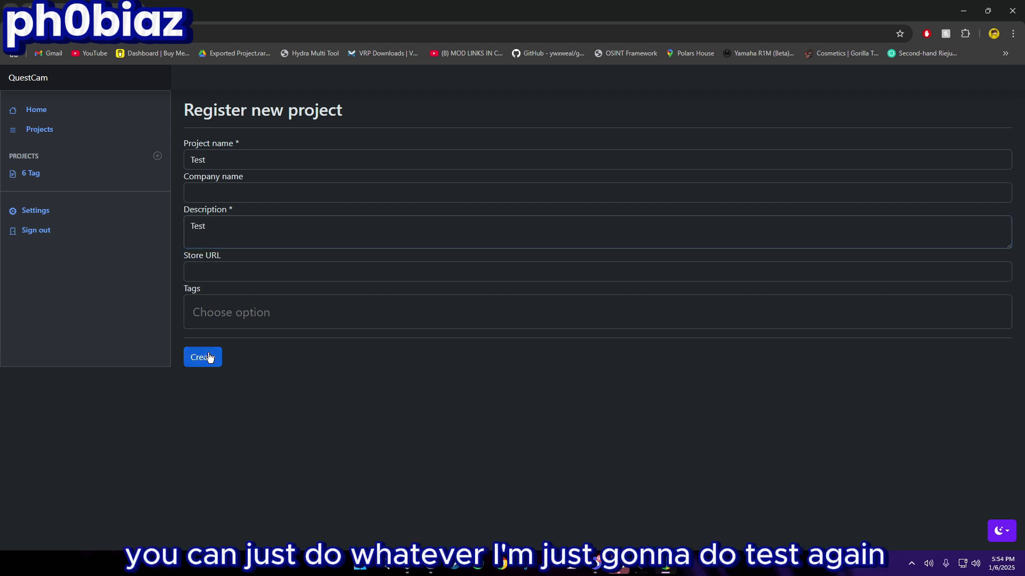
- Change the project name to Test!!!"§!"§ and create the project
left_click(254, 155)
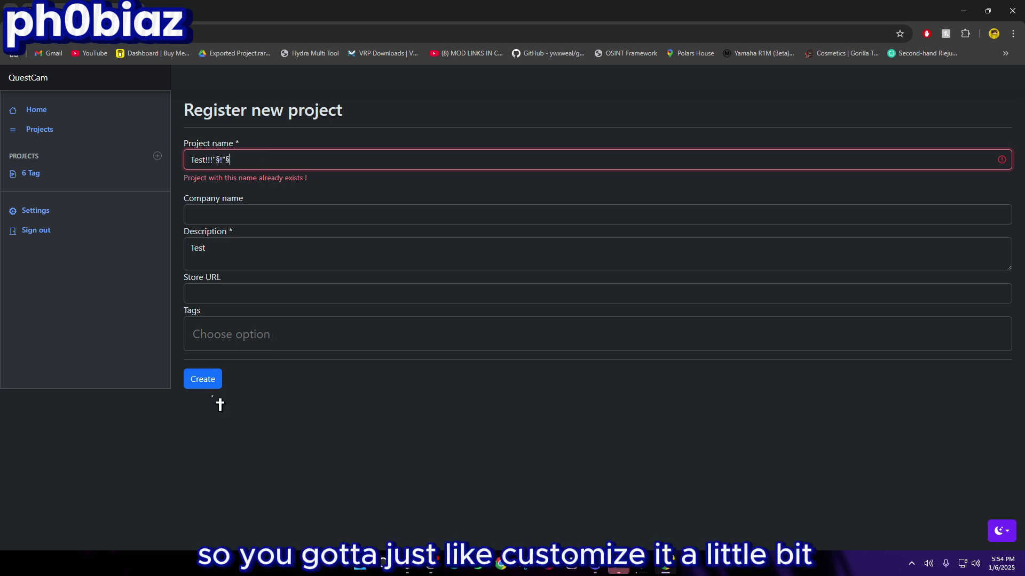
left_click(213, 374)
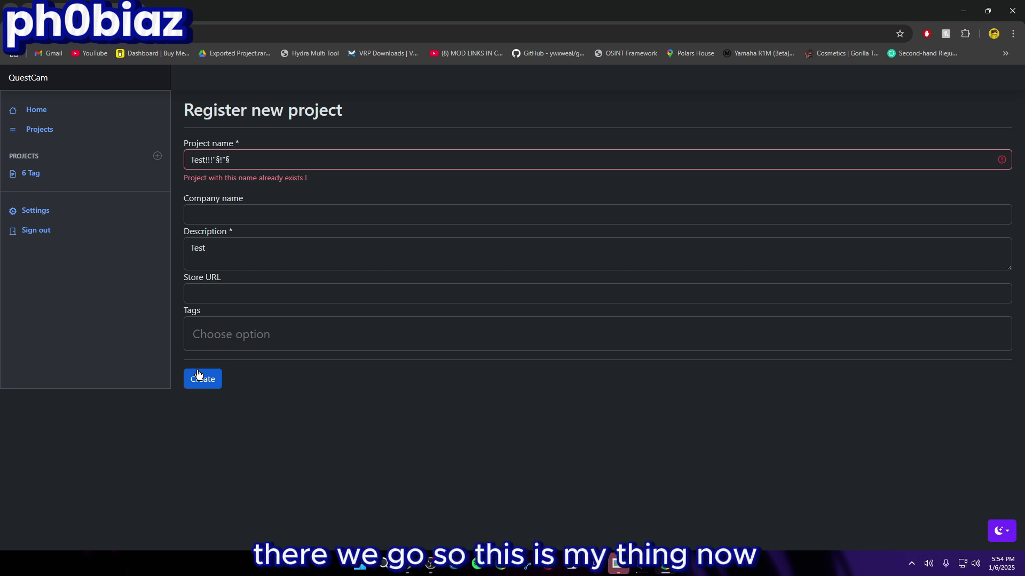
left_click(198, 377)
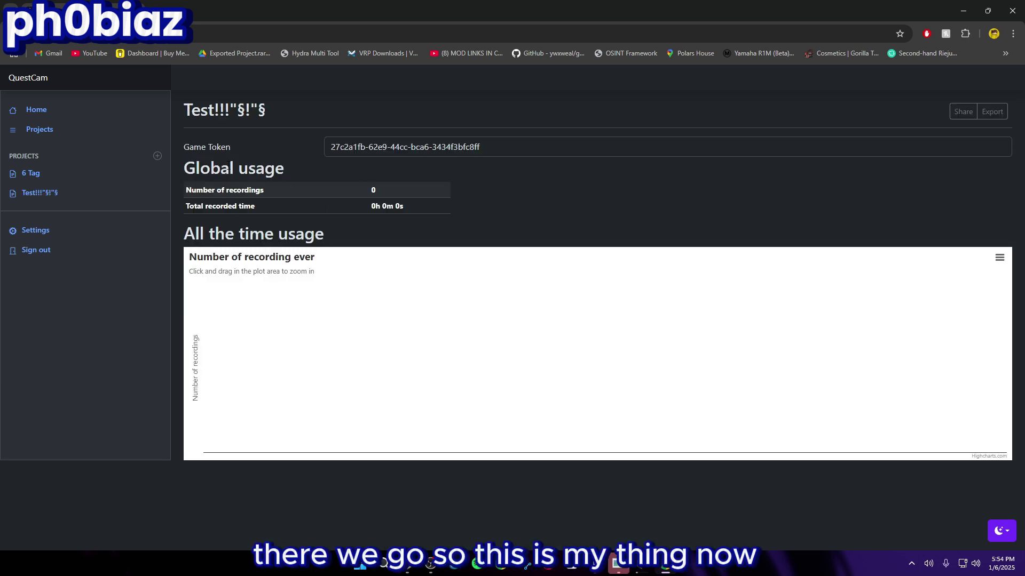
- Highlight the new project's game token on its project page, then clear the highlight
mouse_move(332, 148)
left_mouse_down()
mouse_move(517, 149)
mouse_move(325, 155)
left_mouse_up()
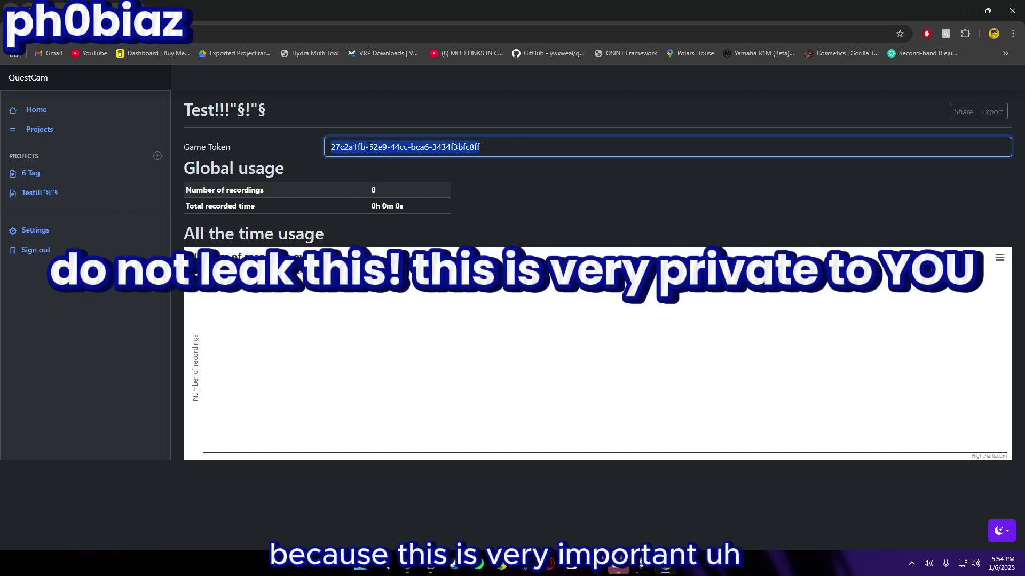
left_click(454, 147)
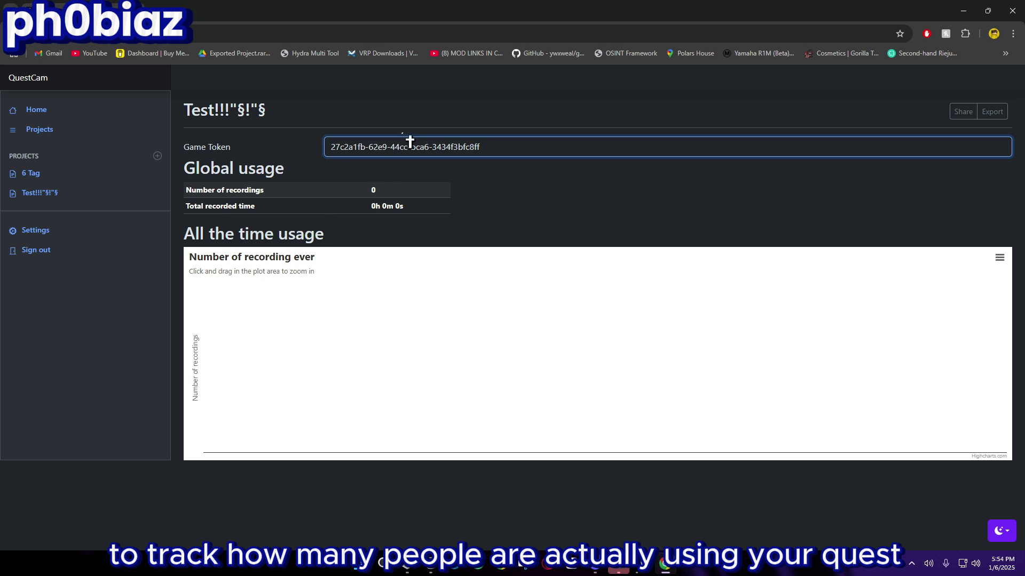
left_click_drag(502, 140, 449, 148)
left_click(519, 141)
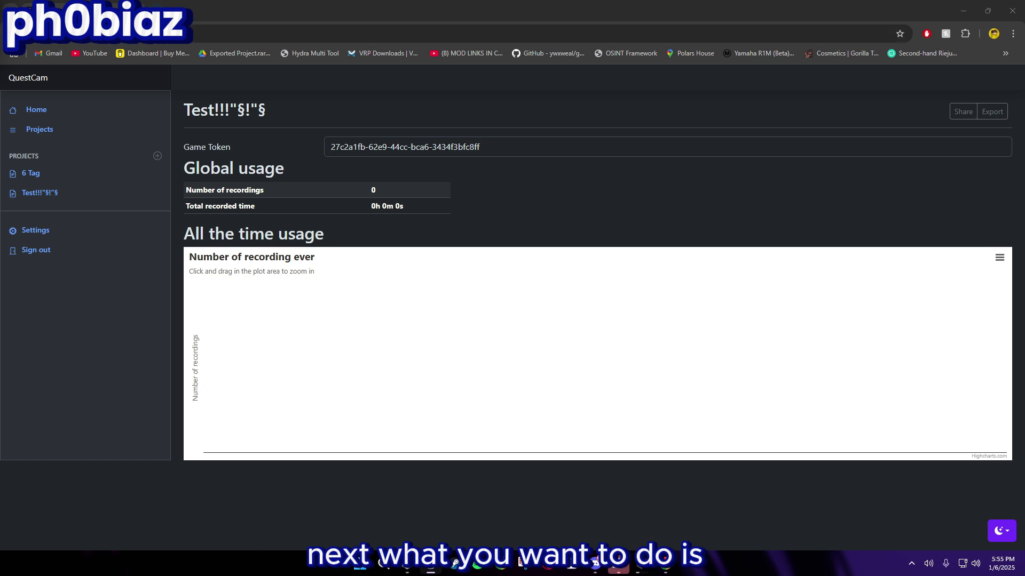
left_click(283, 11)
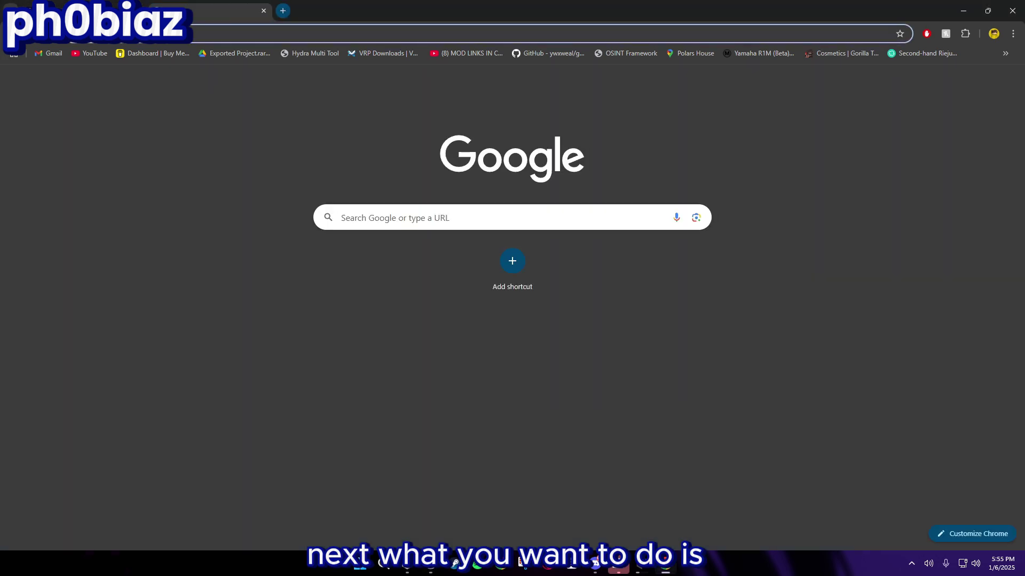
left_click(264, 12)
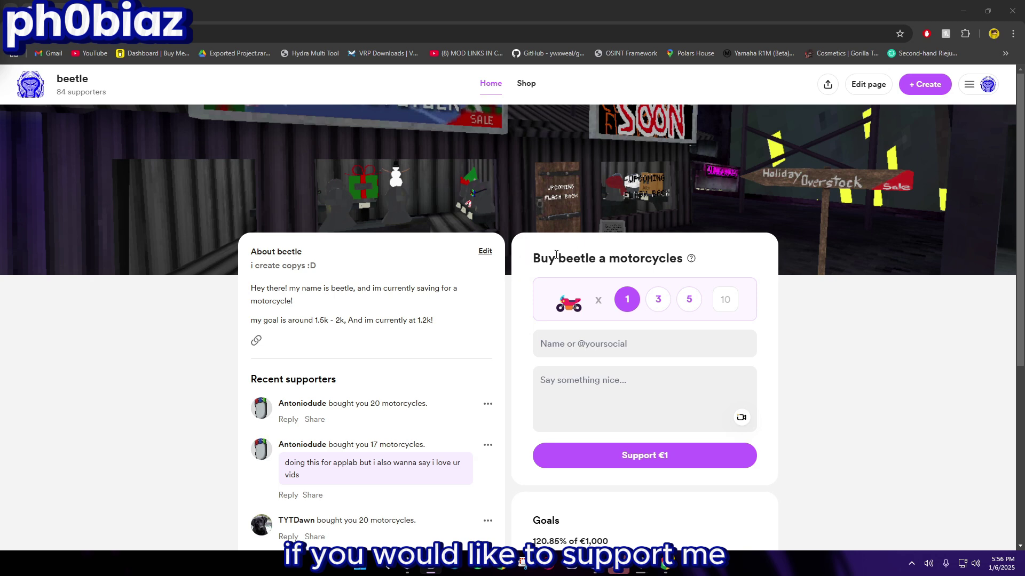
- Look through the creator's support page, examining the name and message fields, the recent supporters and the goals
scroll(273, 250, "down", 2)
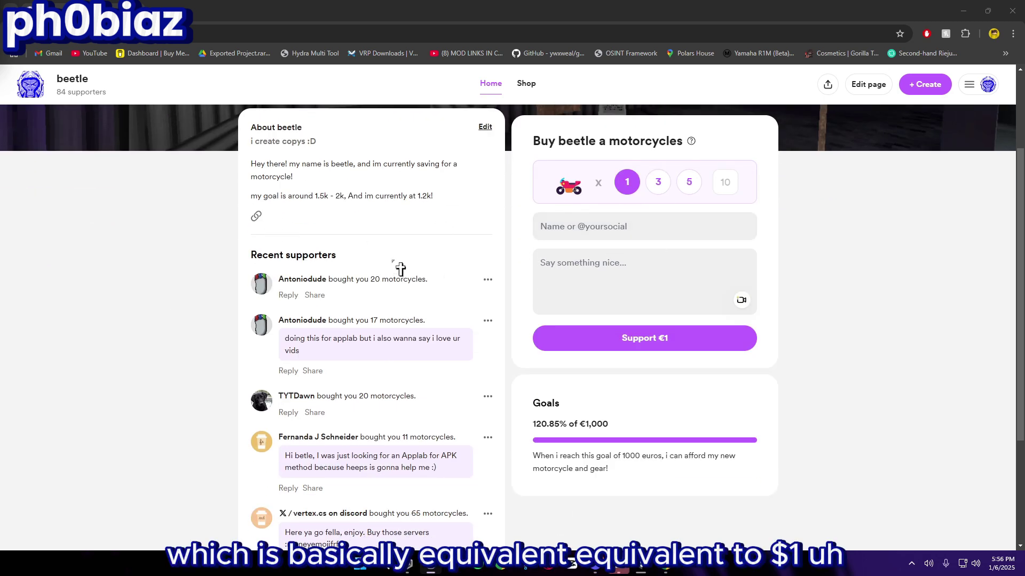
scroll(401, 268, "up", 2)
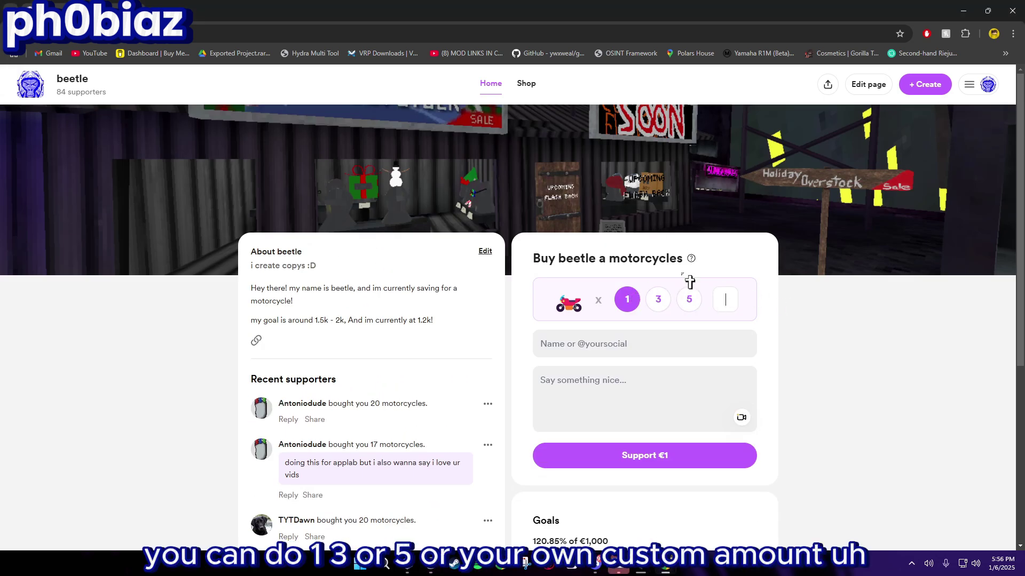
left_click(584, 344)
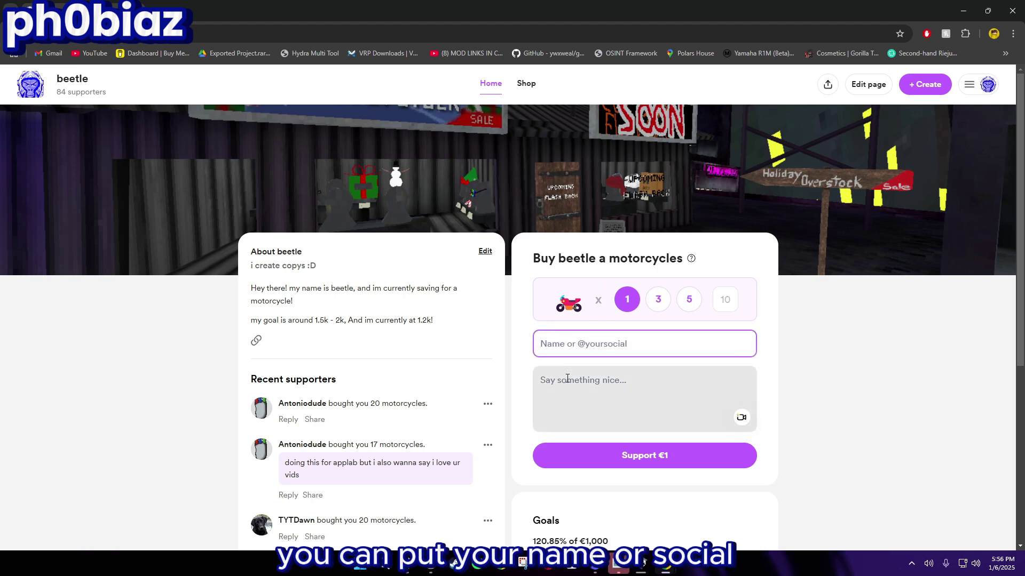
left_click(586, 373)
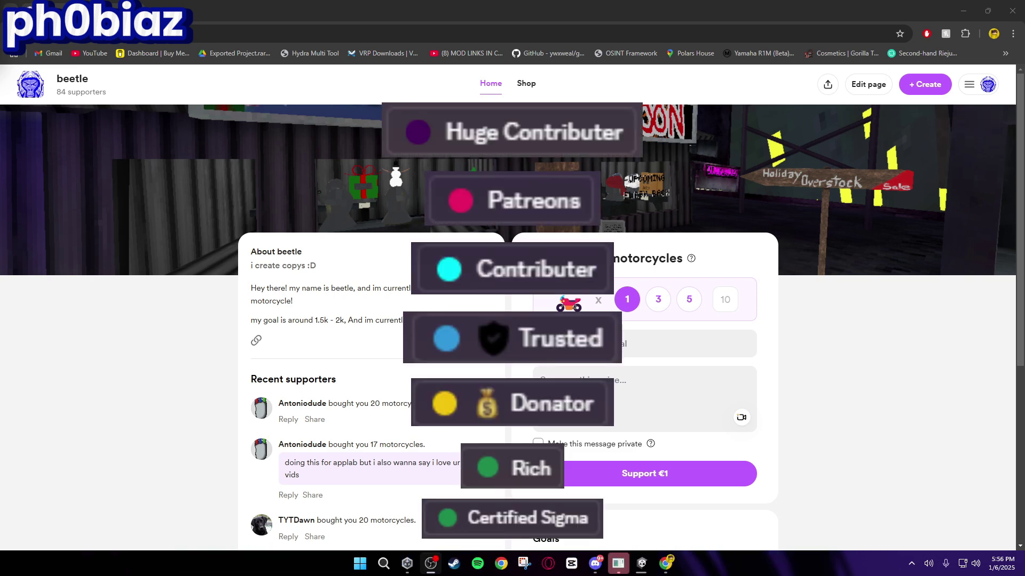
scroll(251, 293, "down", 2)
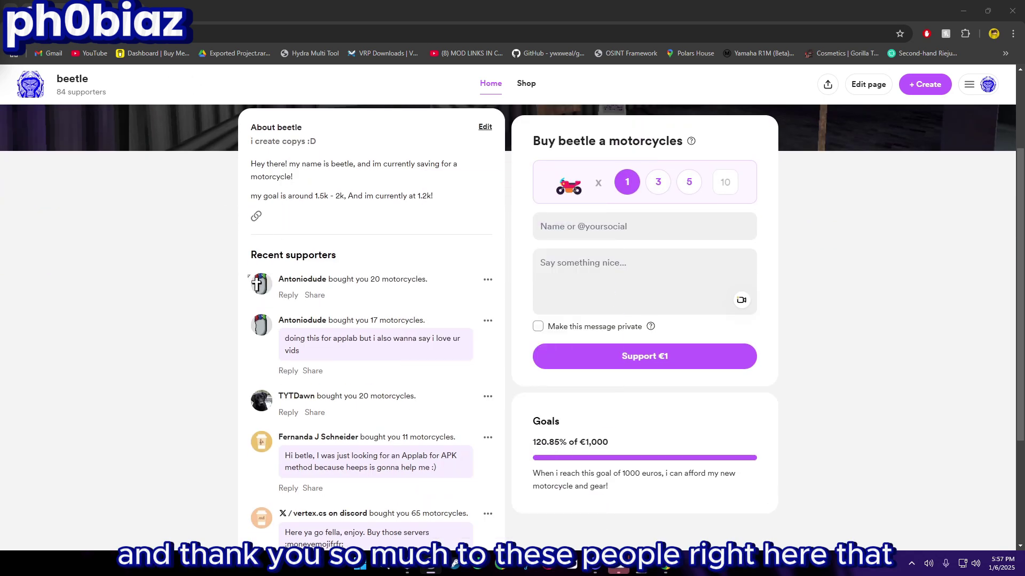
left_click_drag(255, 280, 346, 369)
left_click(255, 334)
scroll(257, 334, "down", 3)
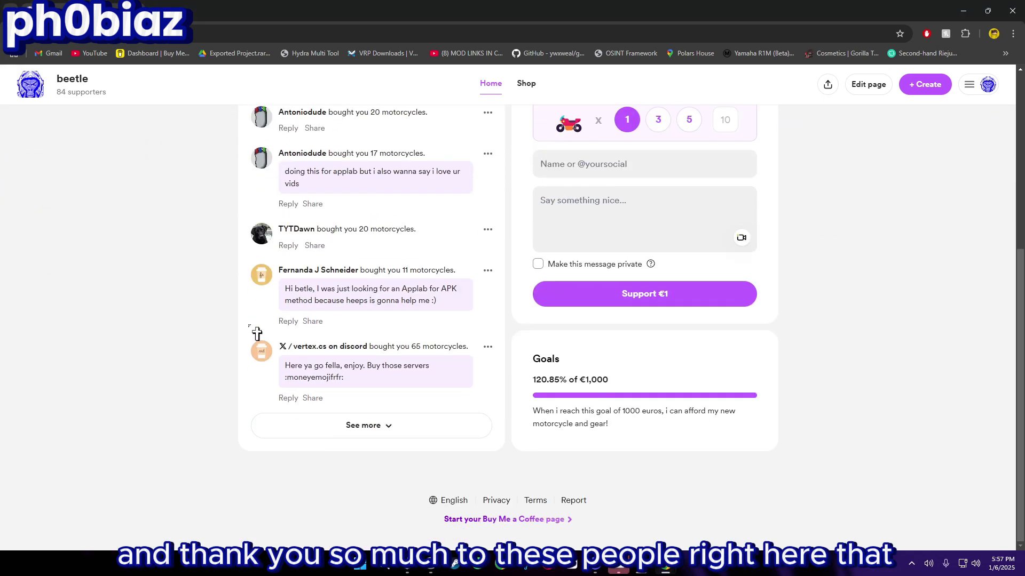
scroll(257, 334, "up", 5)
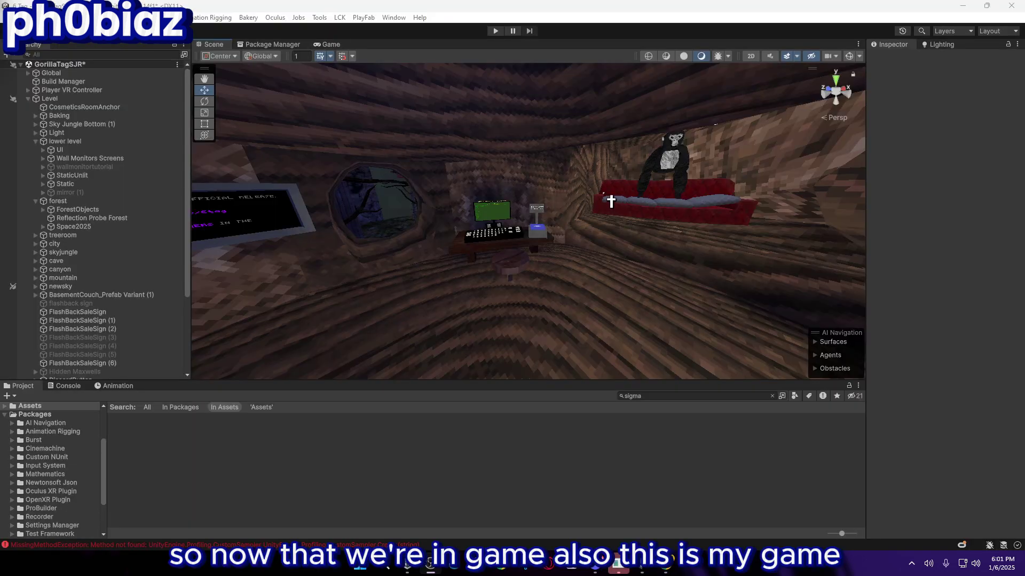
- Collapse the Level object in the hierarchy and save the GorillaTagSJR scene
right_click_drag(592, 160, 619, 167)
key("w")
right_click_drag(621, 238, 884, 235)
right_click_drag(619, 230, 416, 222)
left_click(28, 99)
right_click(75, 64)
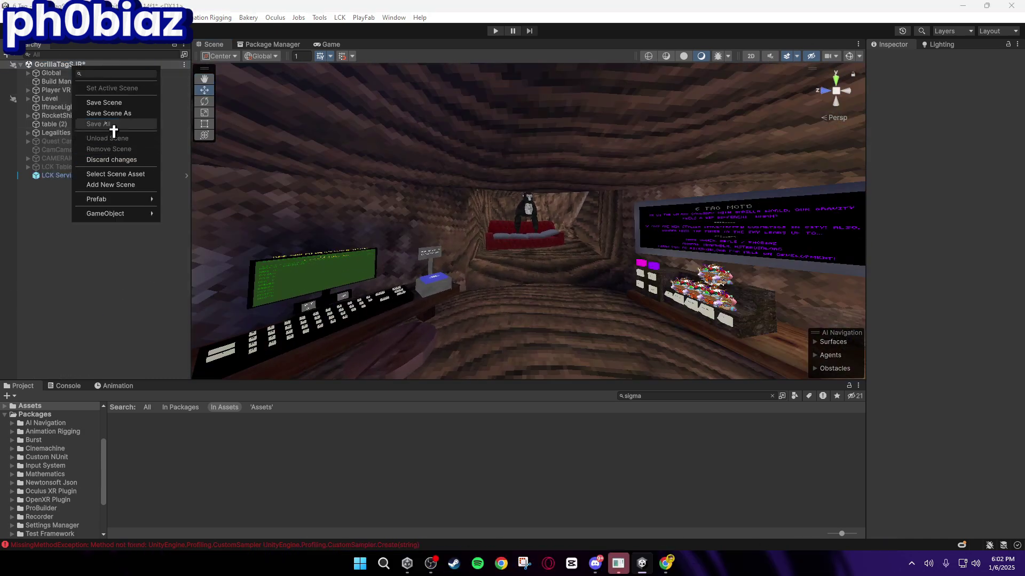
left_click(107, 101)
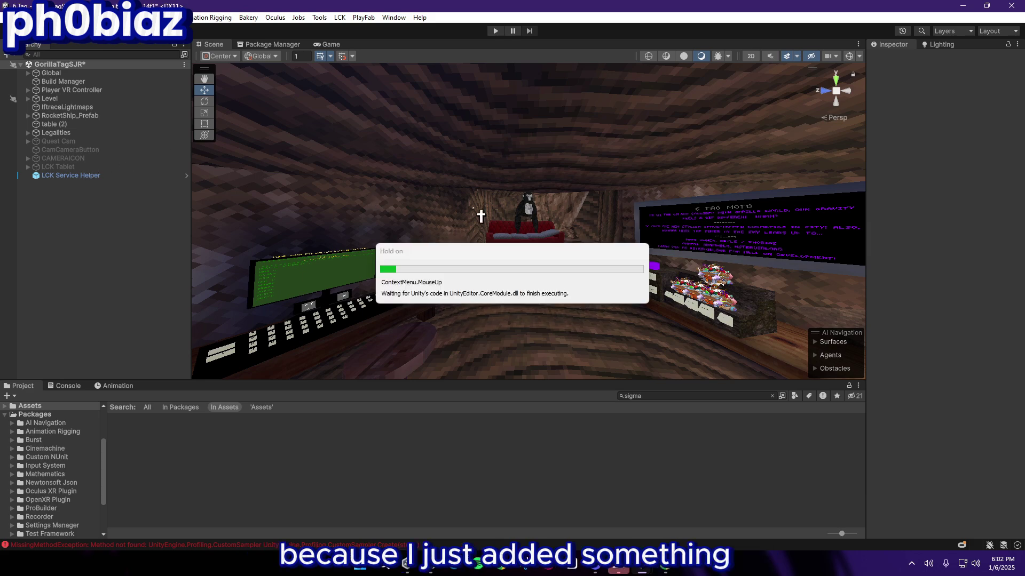
right_click_drag(481, 216, 351, 214)
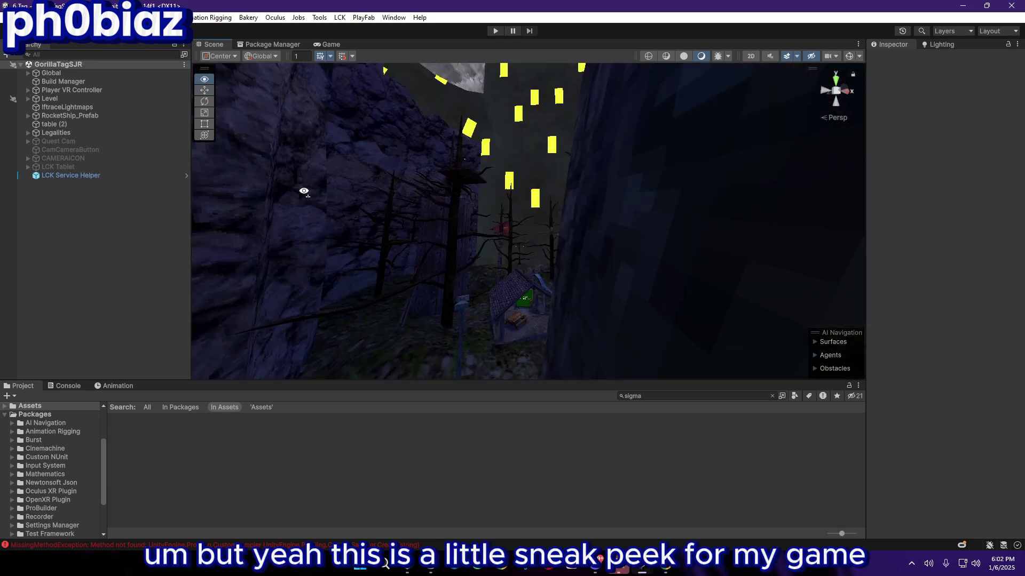
right_click_drag(406, 129, 882, 299)
right_click_drag(593, 201, 363, 194)
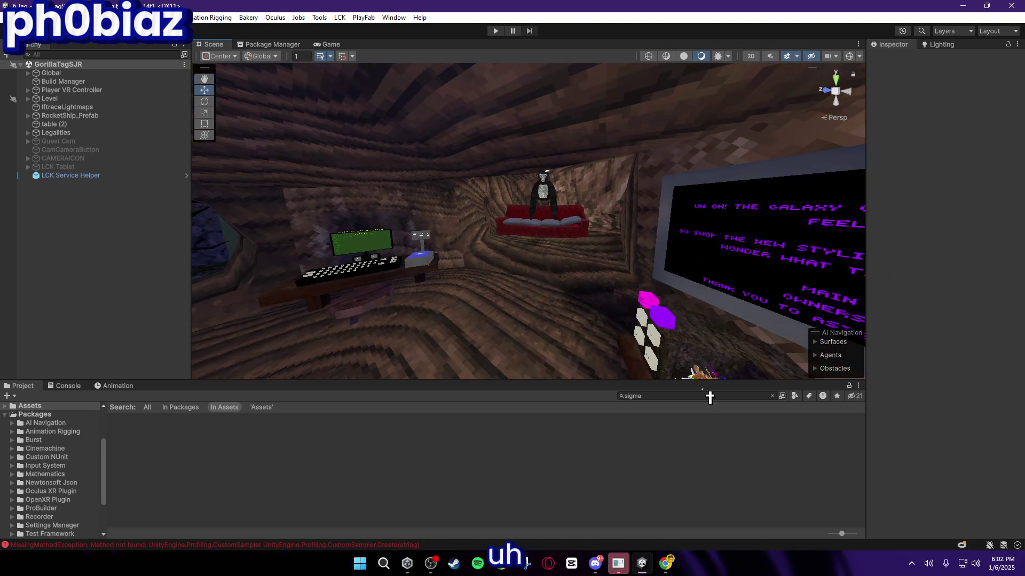
- Clear the "sigma" asset search and browse the project's Assets folders
left_click_drag(709, 396, 547, 382)
key("BackSpace")
scroll(513, 443, "down", 2)
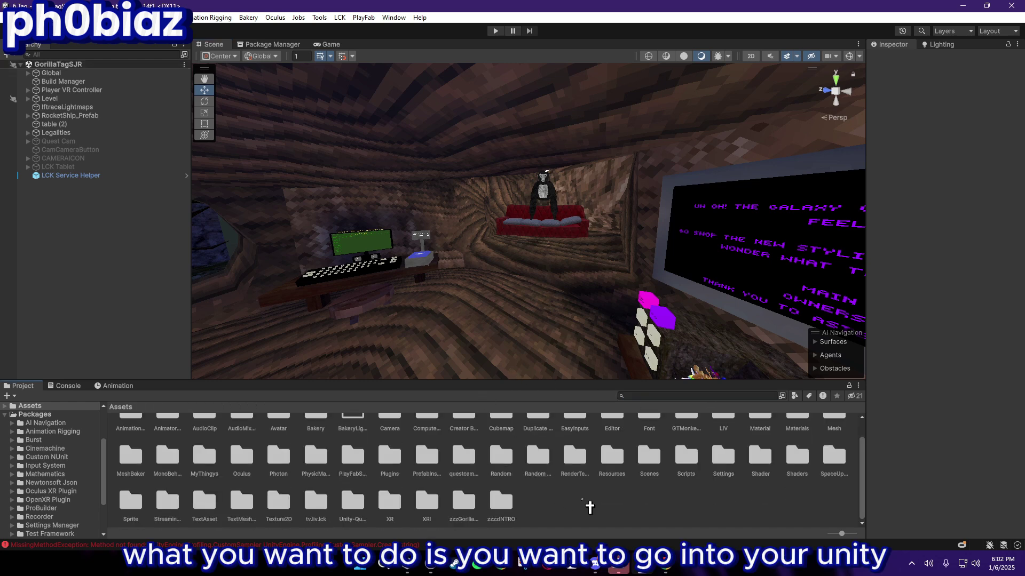
- Switch to Chrome and download the UnityNativeGallery GitHub repository as a ZIP
left_click(681, 570)
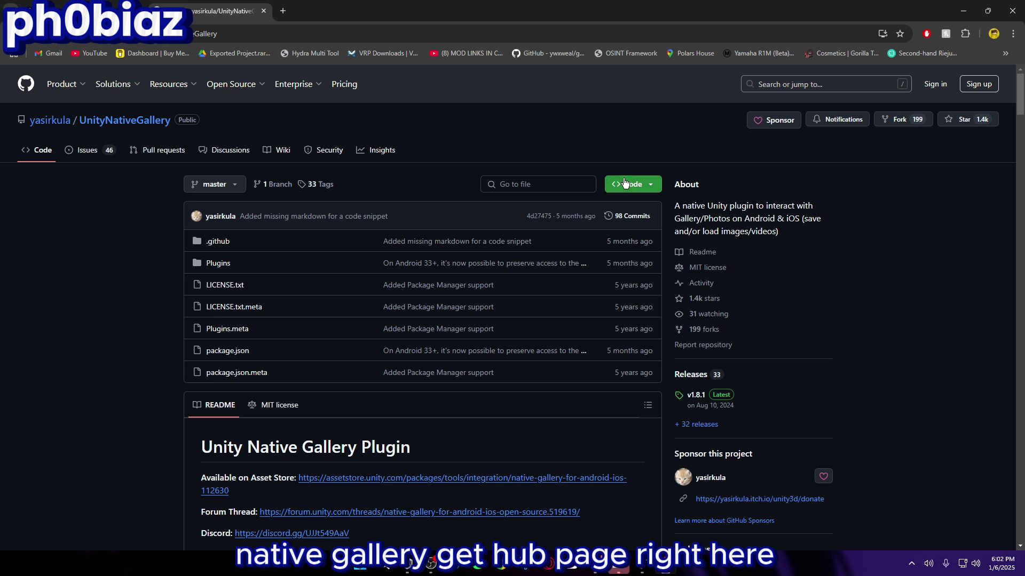
left_click(644, 184)
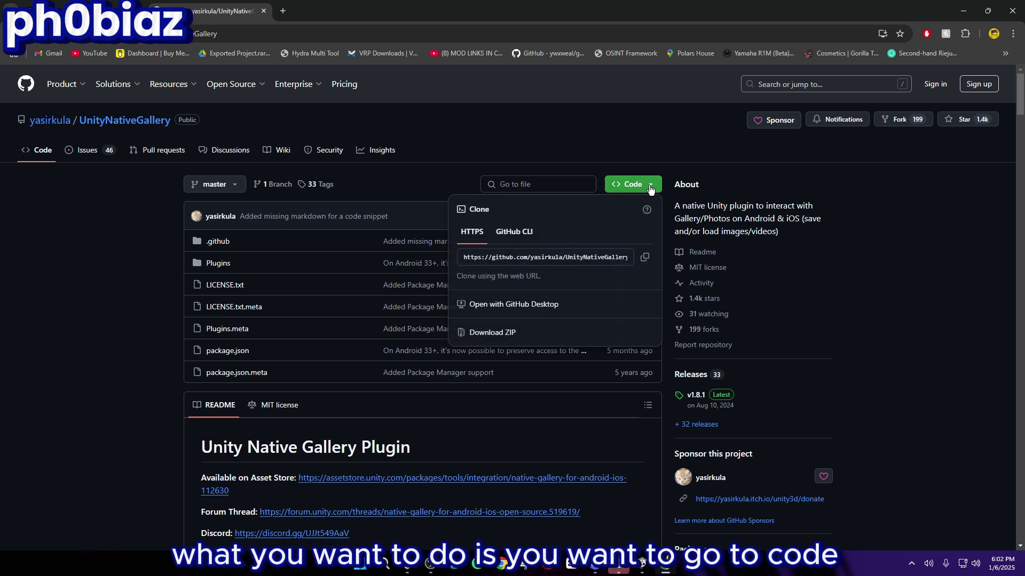
left_click(511, 332)
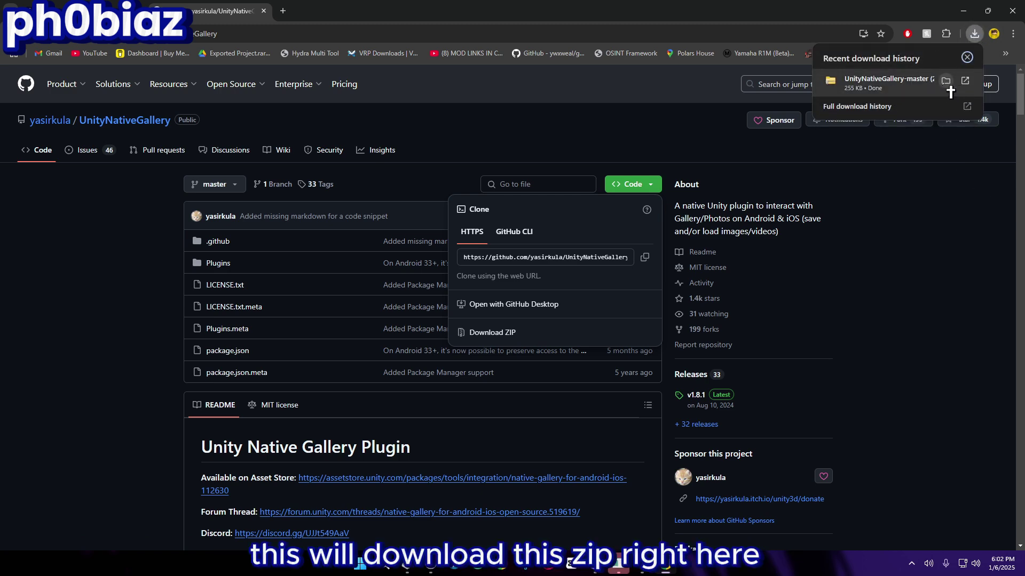
- Show the download in its folder and delete the duplicates UnityNativeGallery-master (1).zip and UnityNativeGallery-master (2).zip
left_click(948, 84)
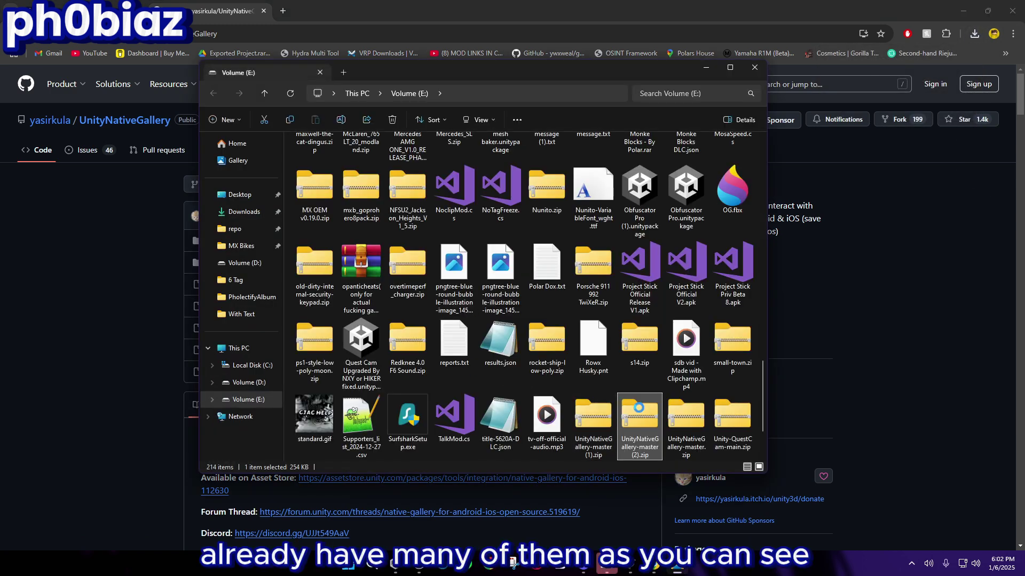
left_click(592, 421, "ctrl")
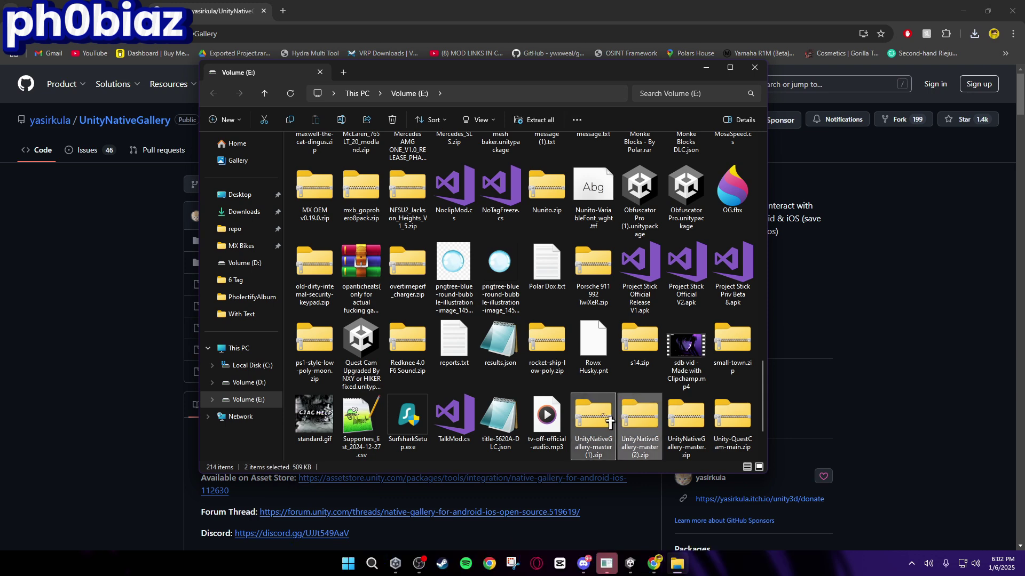
right_click(603, 435)
left_click(699, 426)
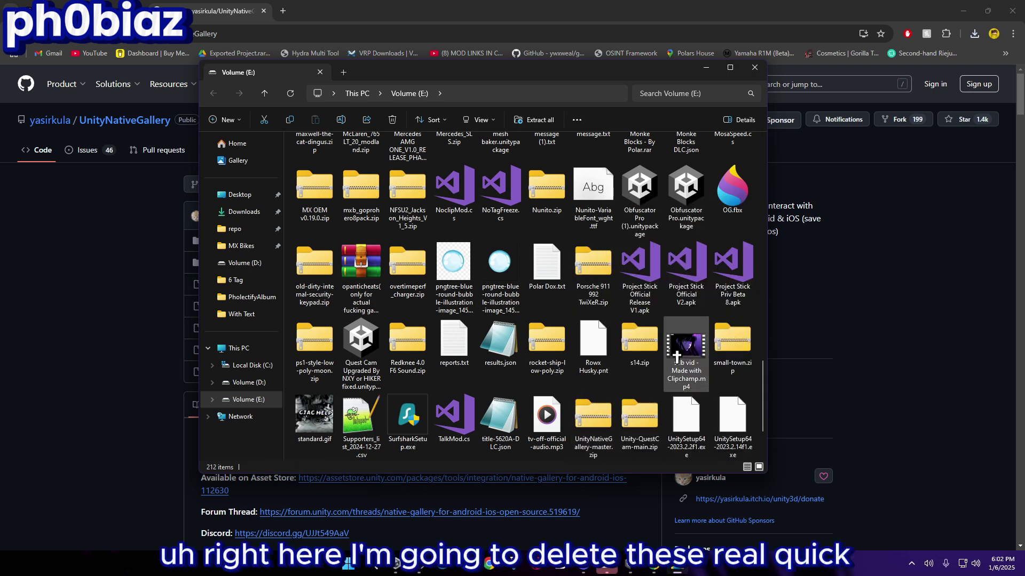
- Open UnityNativeGallery-master.zip and go into the UnityNativeGallery-master folder inside it
left_click(587, 425)
double_click(587, 425)
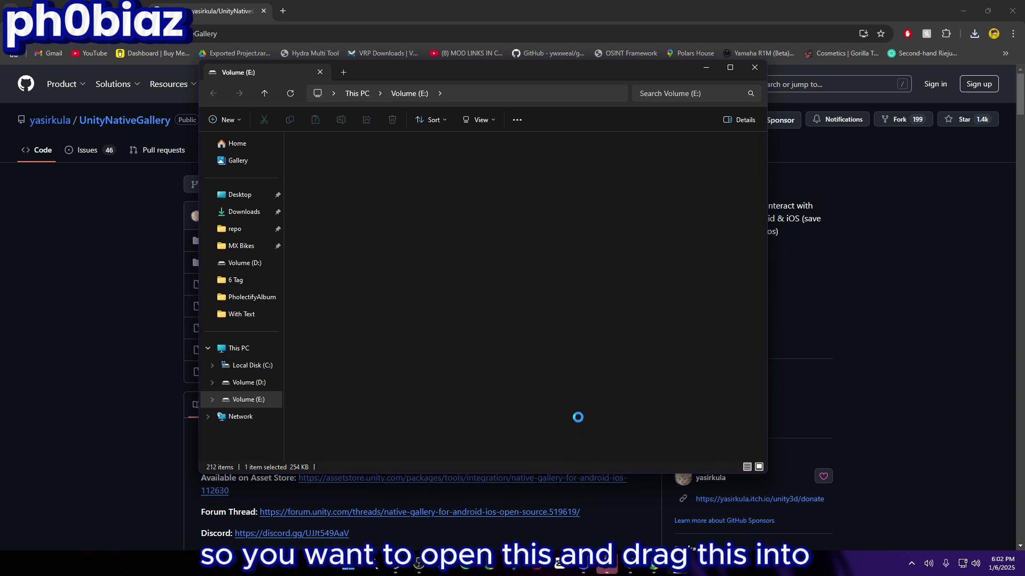
left_click_drag(356, 162, 376, 231)
double_click(368, 159)
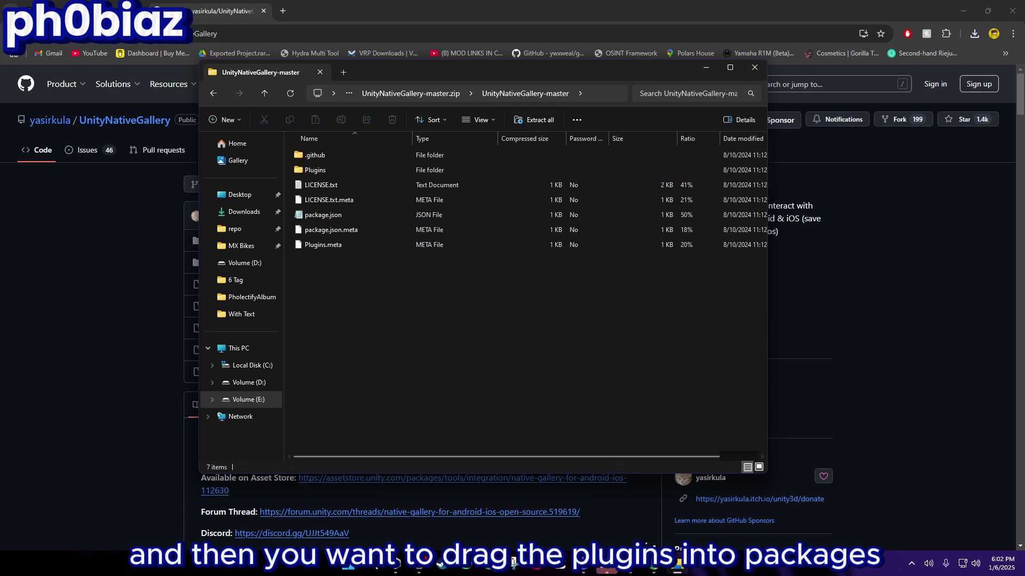
- Switch to the Unity editor, open the project's Packages folder and collapse it in the folder tree
left_click(608, 567)
left_click(40, 414)
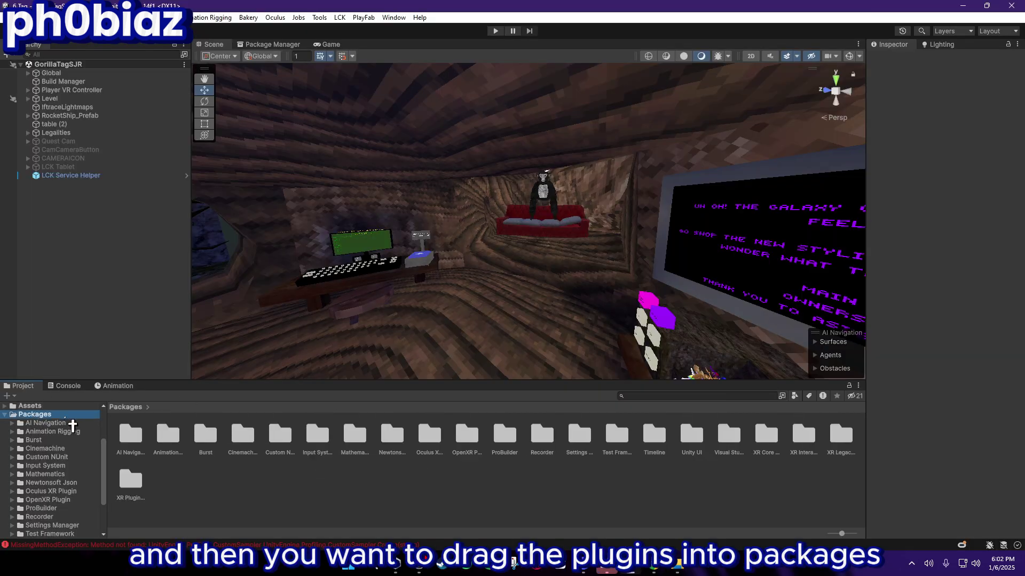
left_click(4, 415)
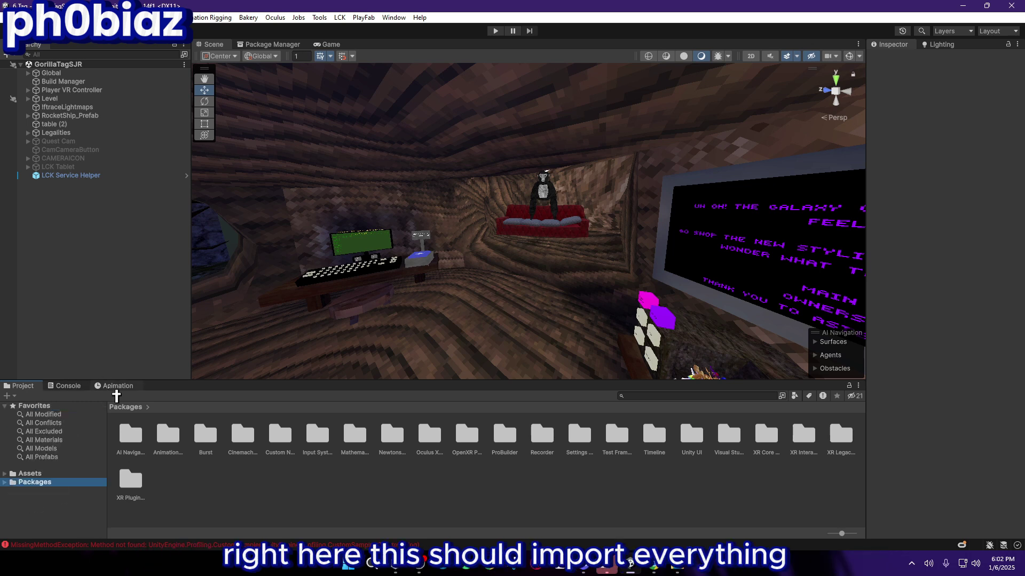
- Clear the console messages and return to the project's Packages folder
left_click(70, 387)
left_click(9, 396)
left_click(33, 387)
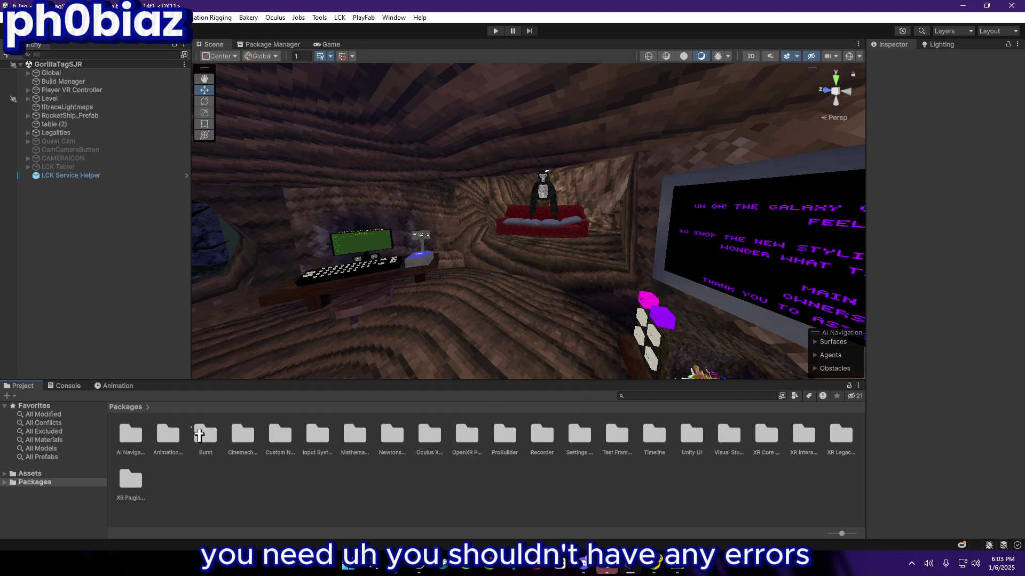
- Show the project's Assets folder, switch to Discord and find the server channel that offers the QuestCam Unity package
left_click(30, 473)
scroll(306, 468, "down", 2)
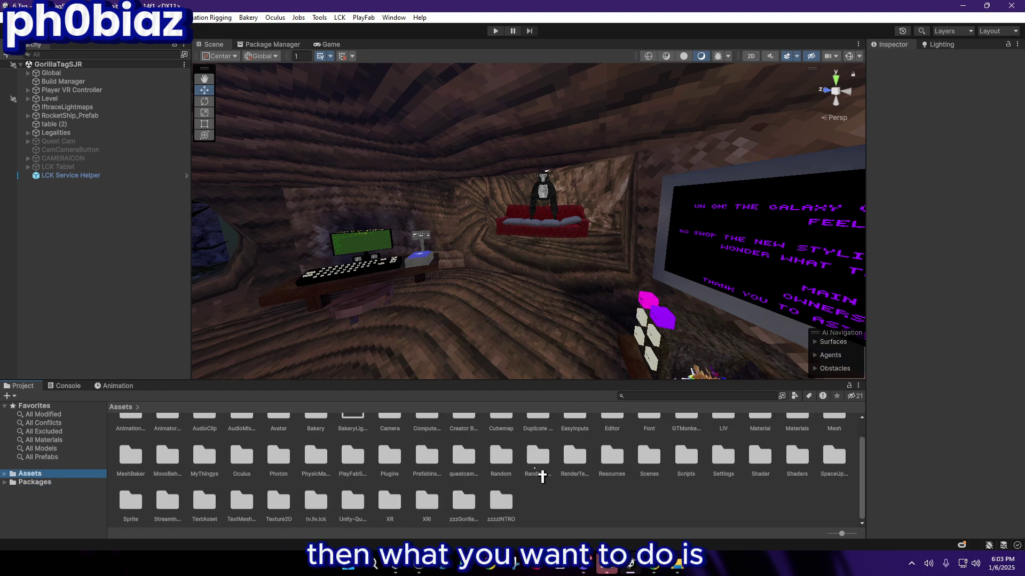
left_click(587, 567)
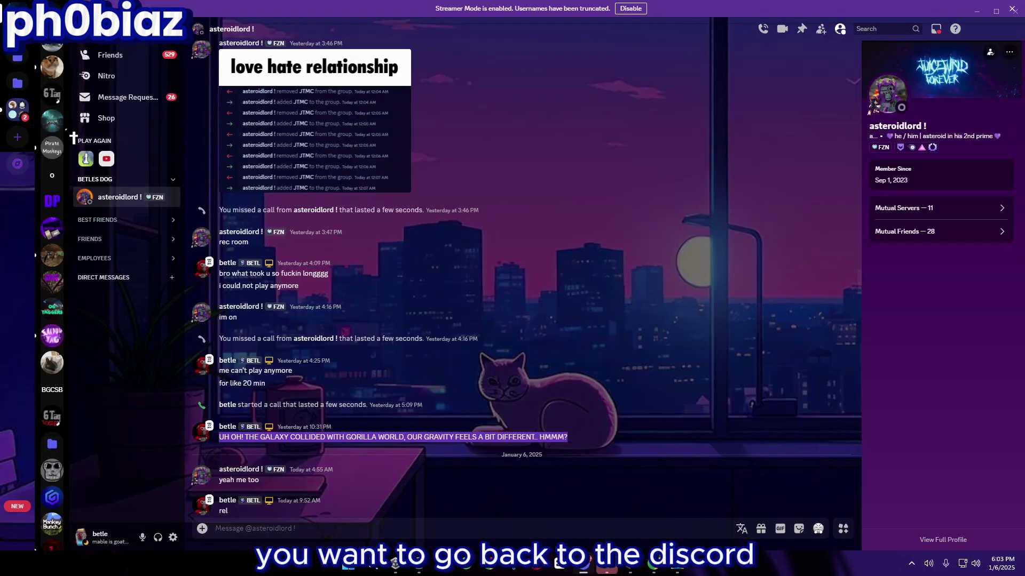
left_click(52, 118)
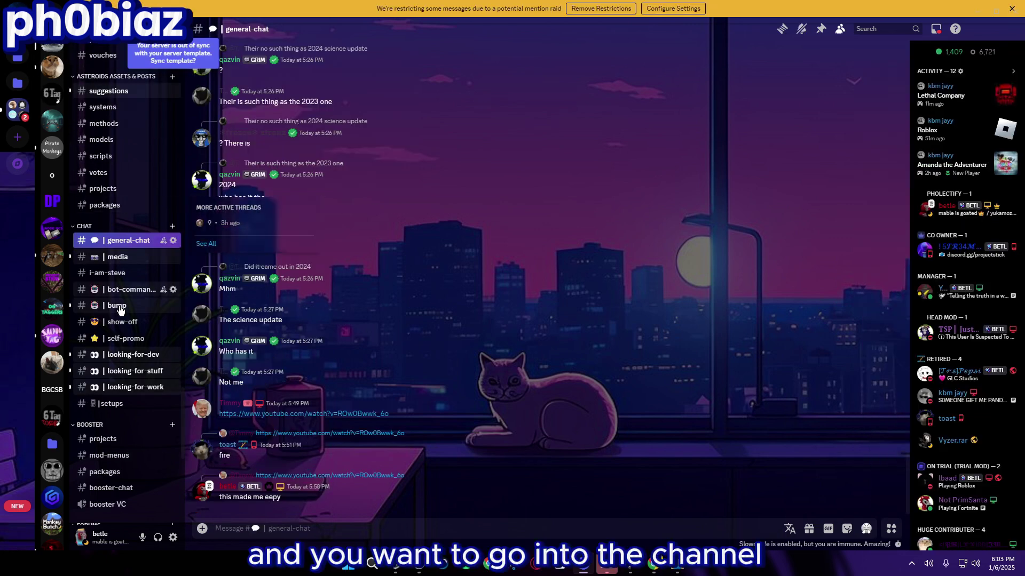
scroll(137, 370, "down", 3)
scroll(140, 359, "up", 3)
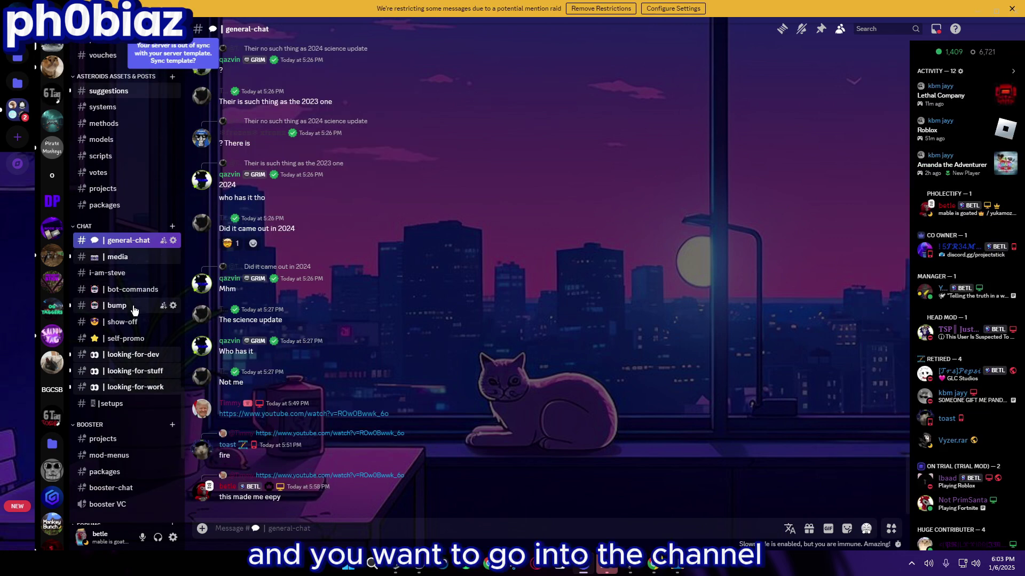
scroll(134, 311, "up", 5)
scroll(135, 307, "down", 15)
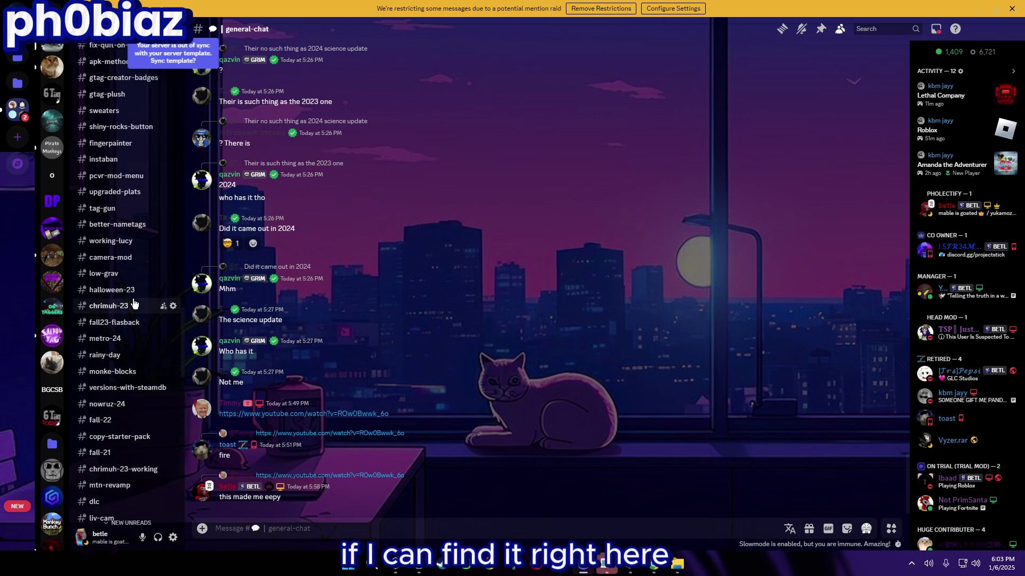
scroll(134, 304, "down", 3)
left_click(107, 409)
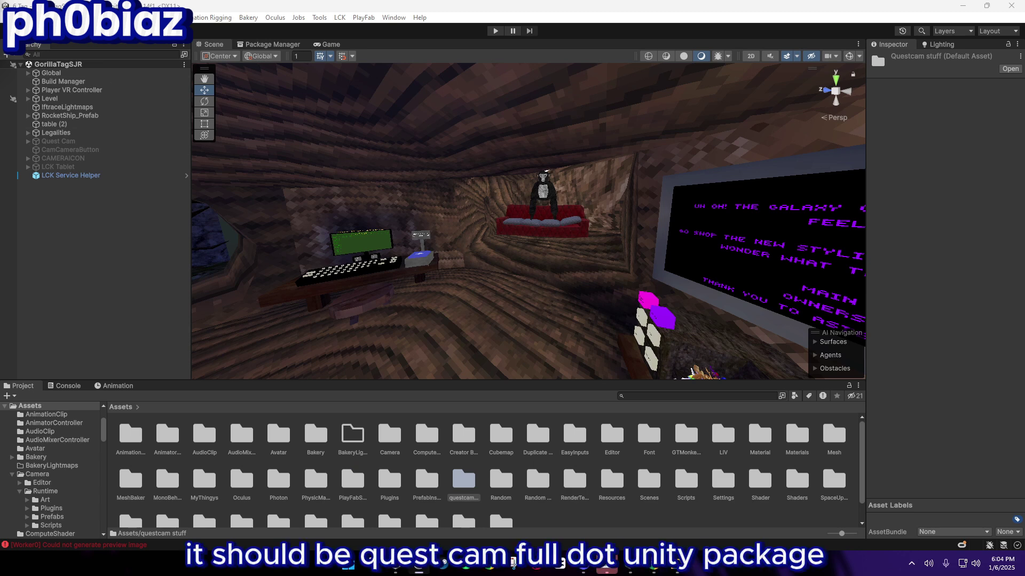
- Close the Import Unity Package window and open the Runtime/Prefabs folder inside the questcam stuff folder
scroll(609, 515, "down", 1)
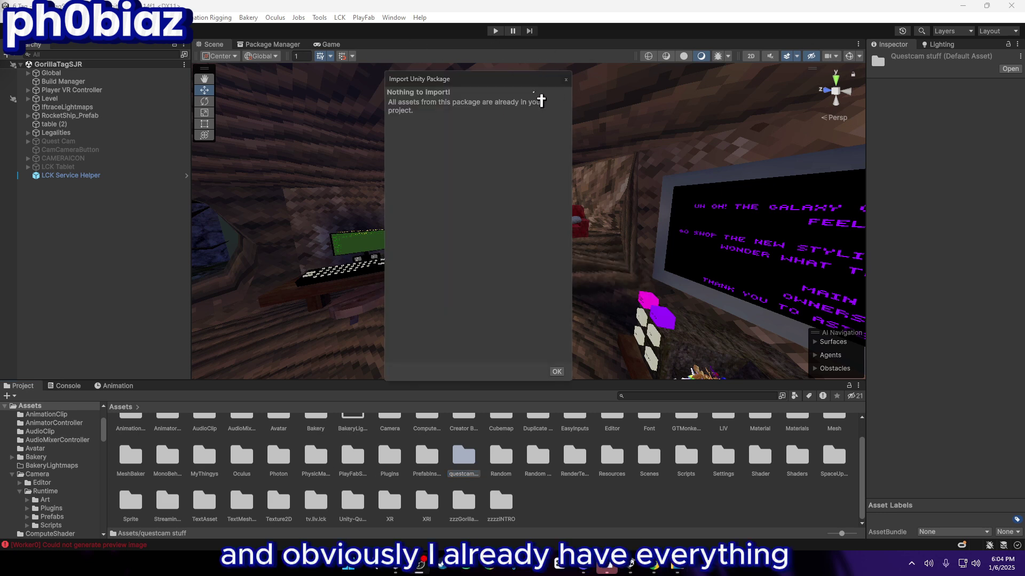
left_click(566, 80)
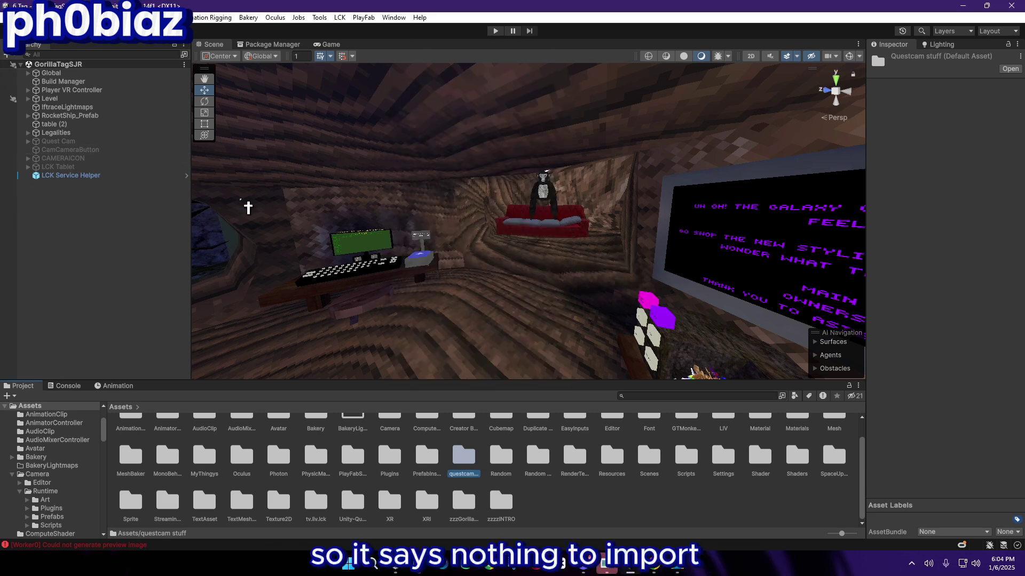
double_click(462, 469)
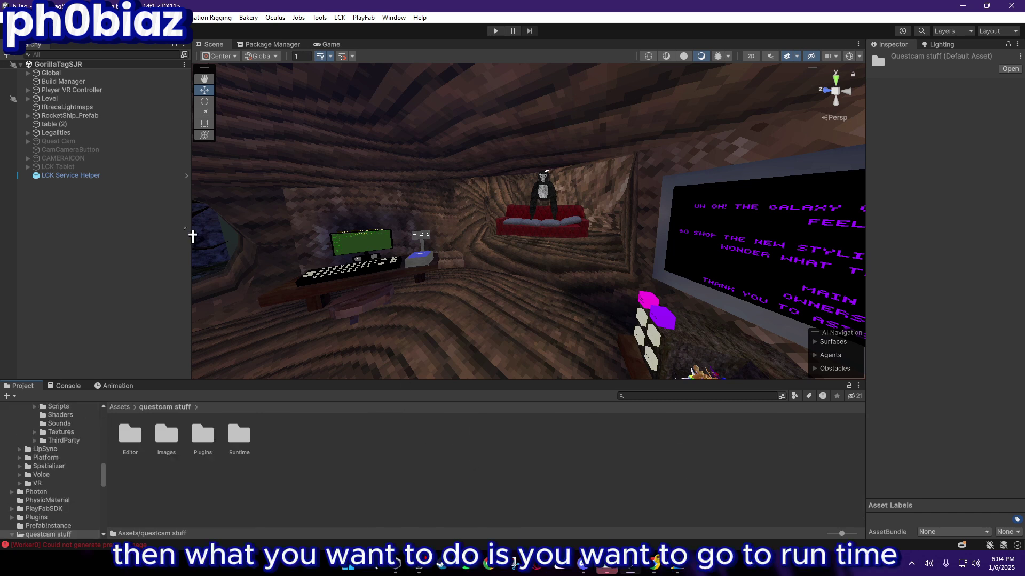
double_click(251, 436)
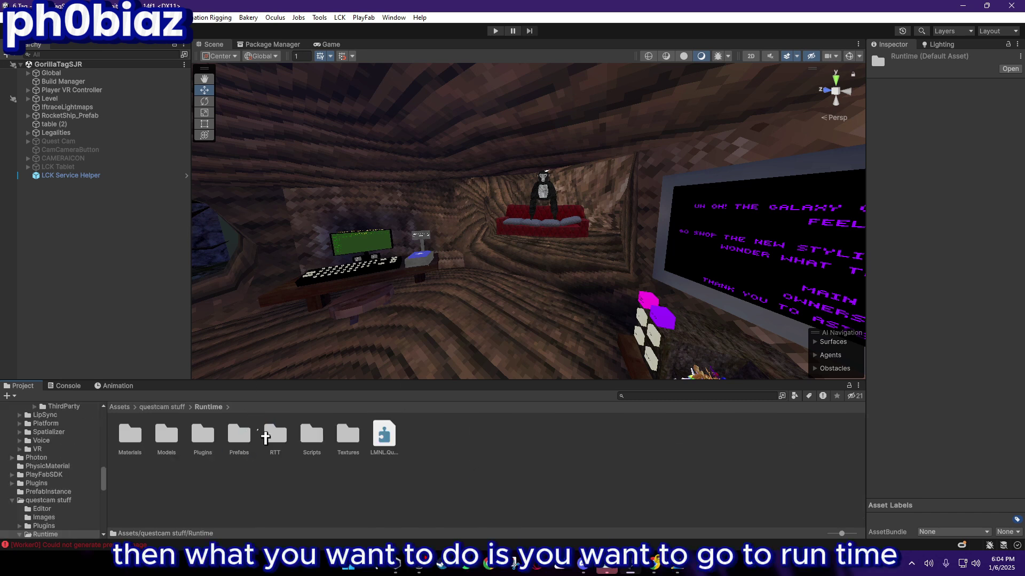
double_click(249, 431)
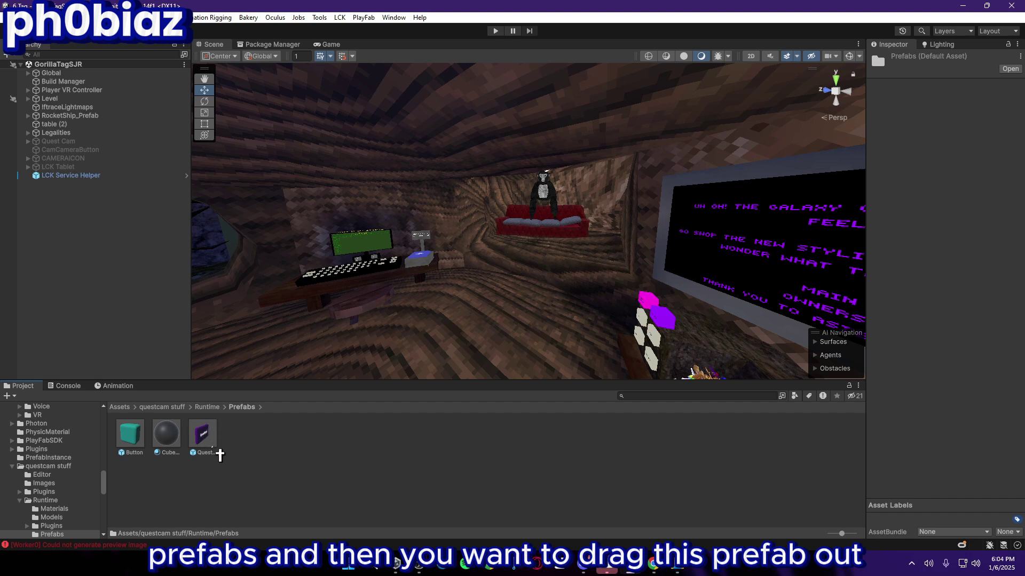
- Place the QuestCam prefab in the scene's room and adjust its rotation, scale and position
left_click_drag(281, 390, 507, 344)
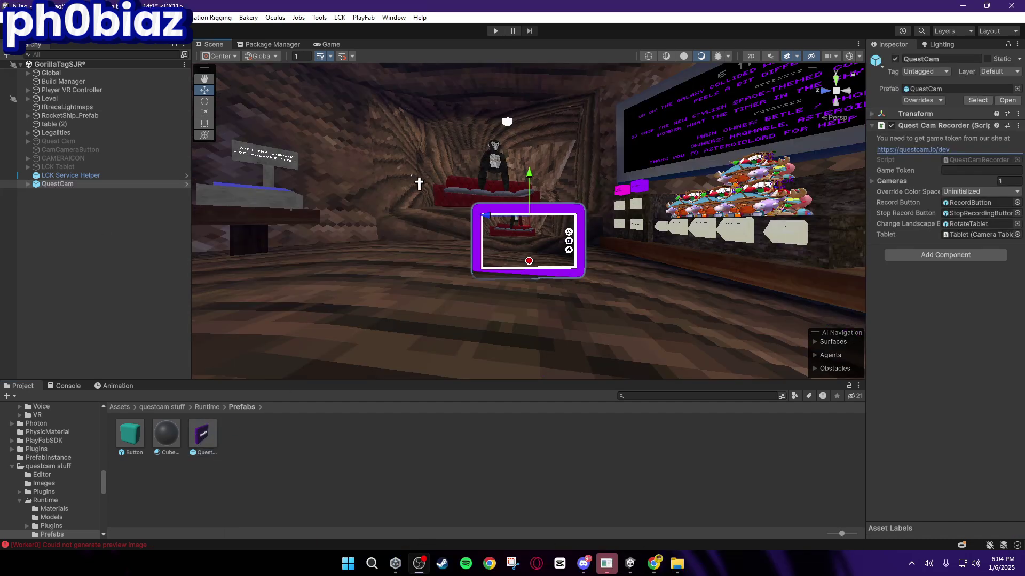
right_click_drag(419, 183, 473, 217)
key("e")
left_click_drag(473, 217, 356, 216)
right_click_drag(356, 215, 592, 266)
key("r")
left_click_drag(528, 237, 534, 165)
key("w")
right_click_drag(544, 233, 624, 197)
left_click_drag(625, 197, 510, 303, "alt")
- Copy the game token from the browser, paste it into QuestCam's Game Token field and look at its Cameras list
key("alt+Tab")
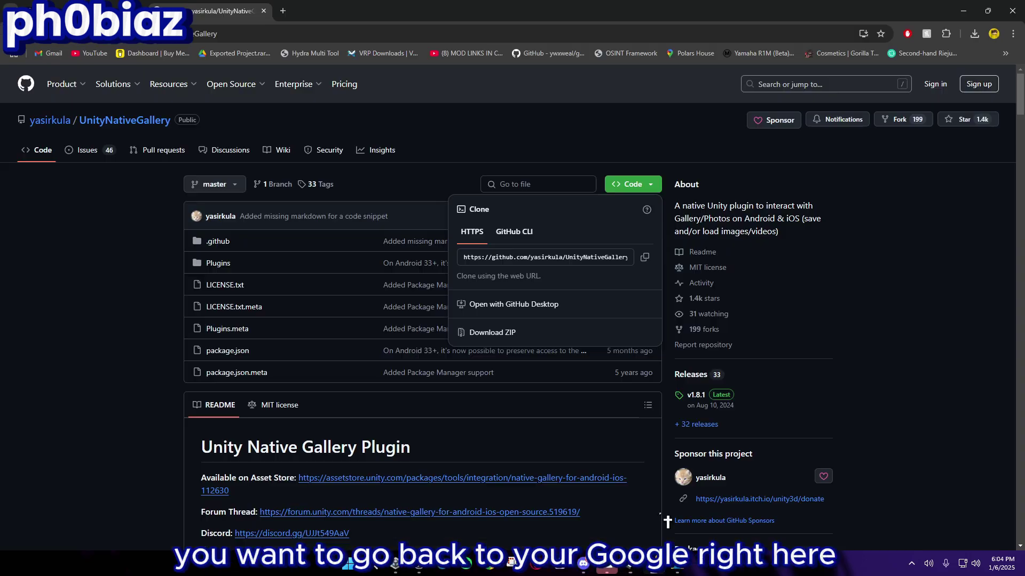
left_click(68, 3)
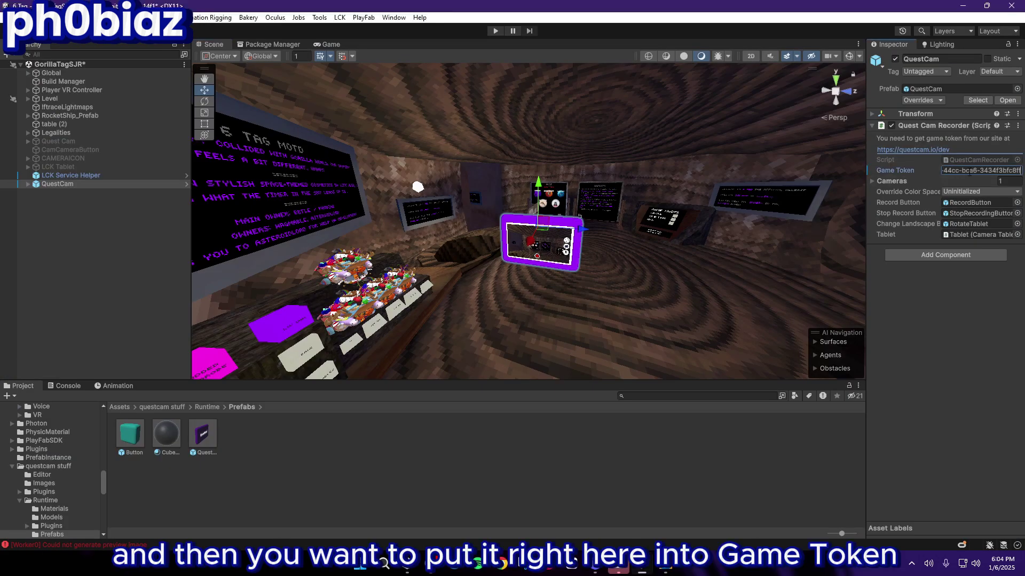
left_click(915, 180)
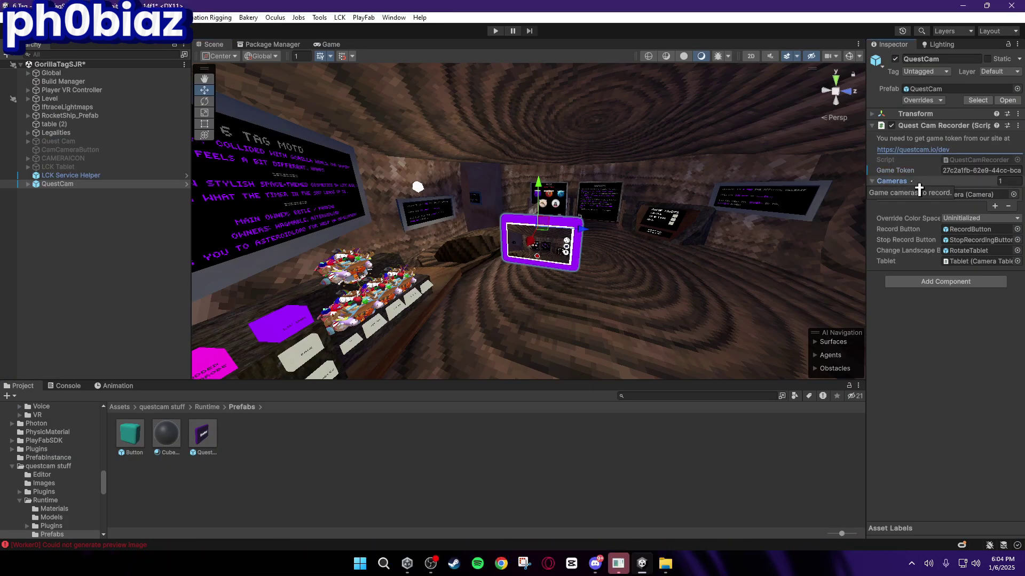
left_click(912, 181)
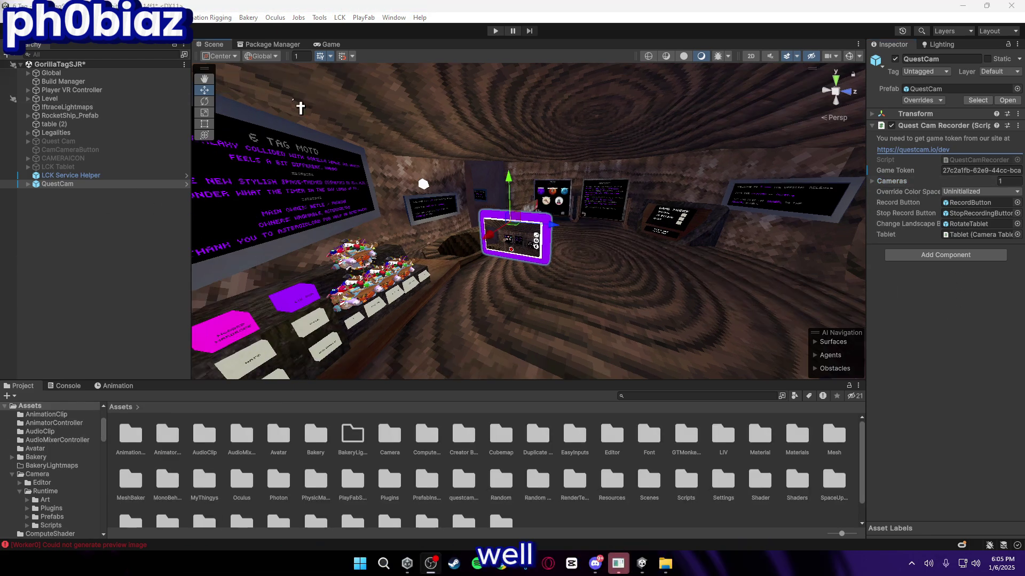
- Unpack the QuestCam prefab completely in the hierarchy and deactivate the QuestCam object
left_click_drag(297, 104, 472, 182, "alt")
right_click(97, 190)
mouse_move(155, 347)
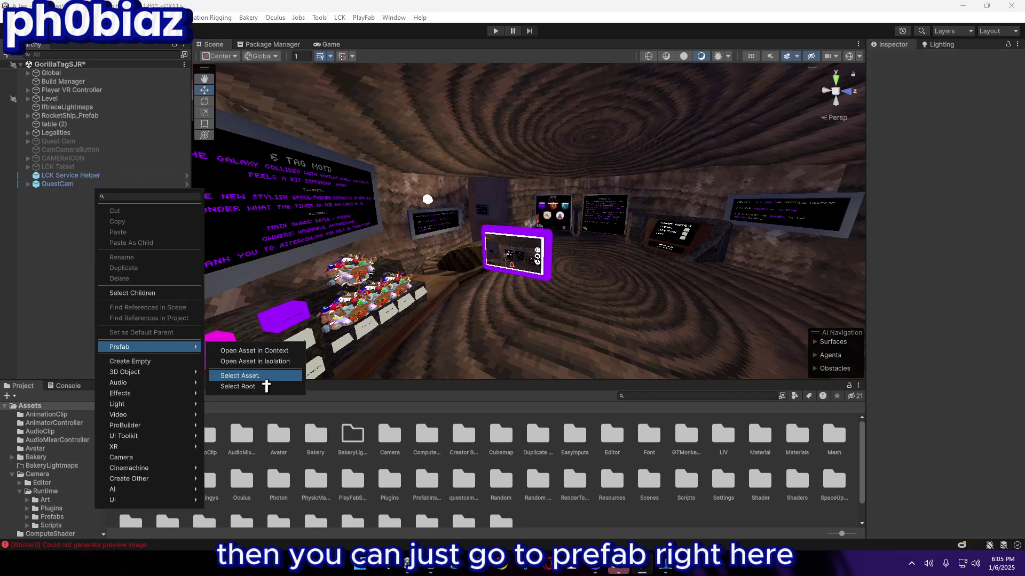
right_click(70, 184)
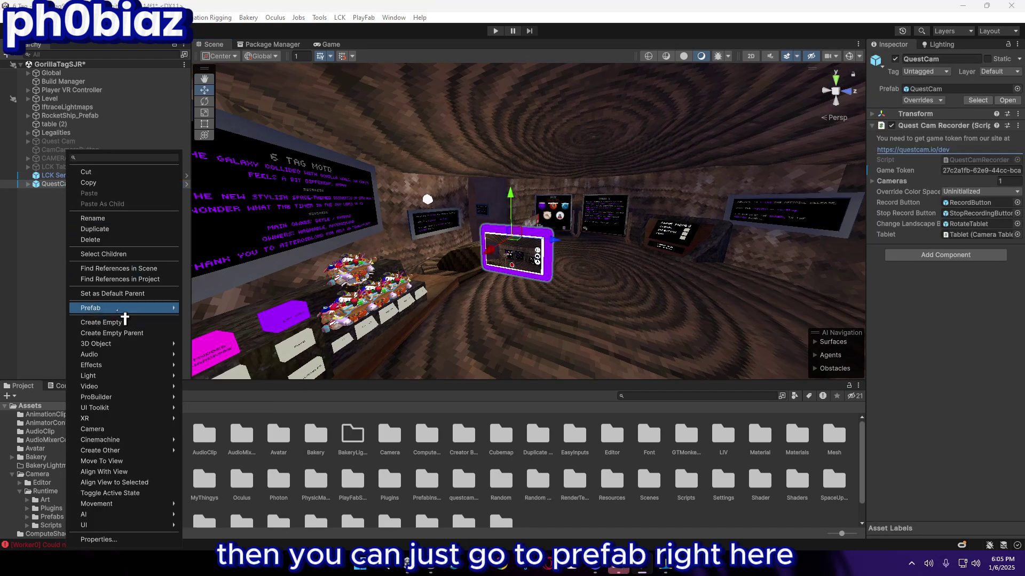
mouse_move(133, 308)
left_click(237, 398)
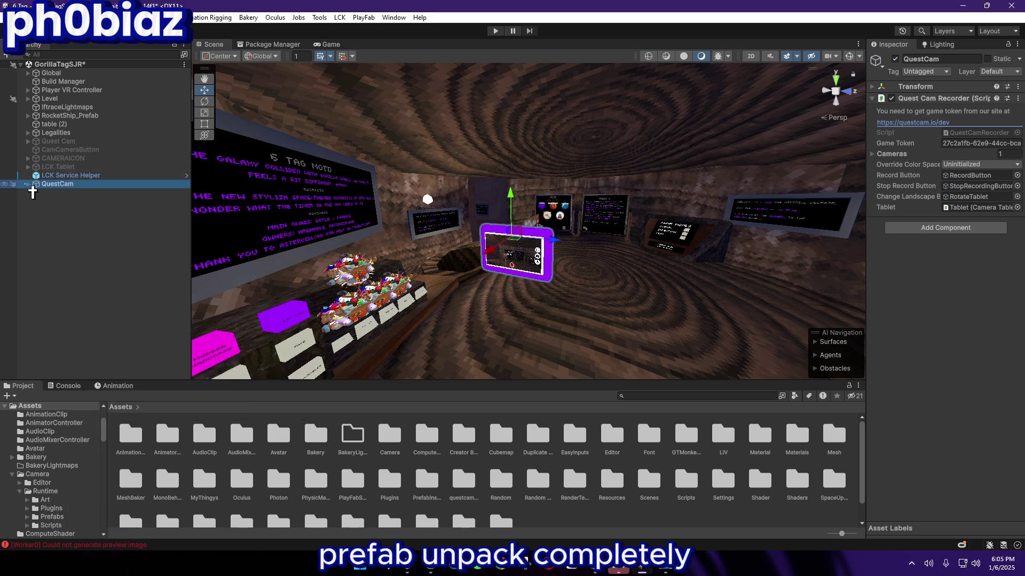
right_click(66, 183)
left_click(895, 59)
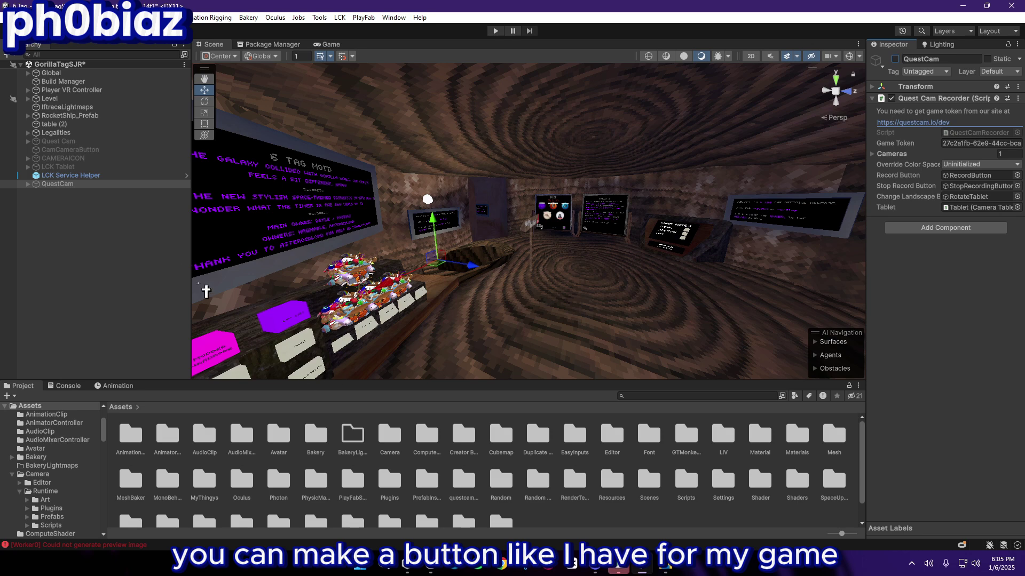
- Delete the old Quest Cam object and the newly added QuestCam object from the scene hierarchy
left_click(58, 141)
right_click(58, 140)
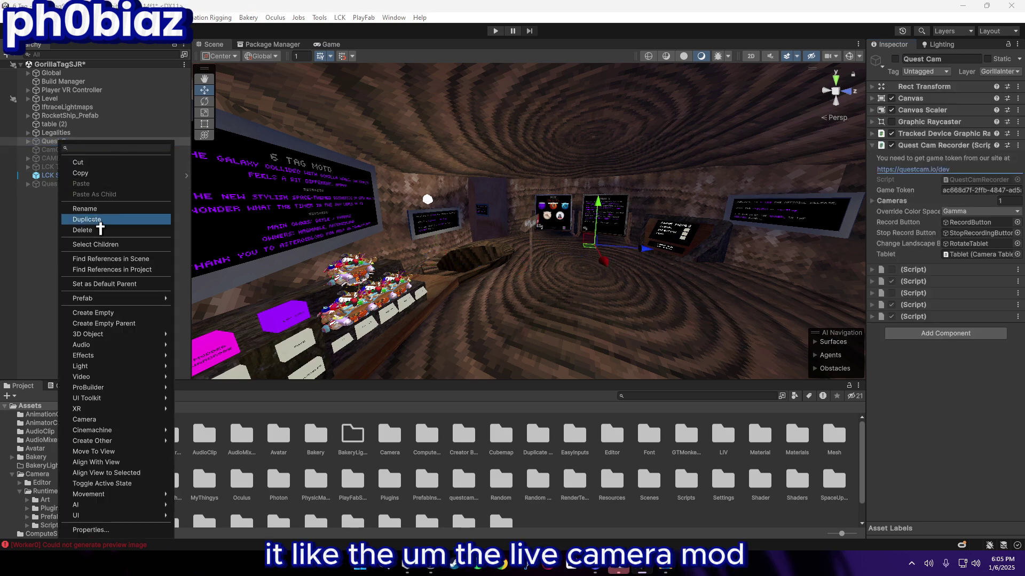
left_click(100, 235)
left_click(64, 174)
right_click(64, 174)
left_click(88, 239)
- Delete the CamCameraButton object from the scene hierarchy
right_click_drag(630, 243, 223, 218)
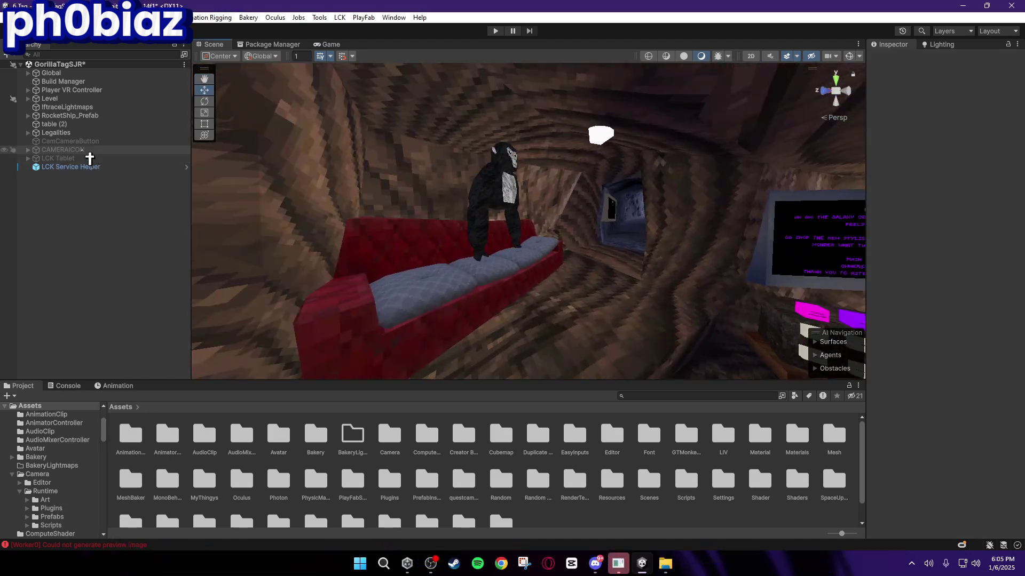
right_click(81, 150)
left_click(48, 142)
right_click(47, 142)
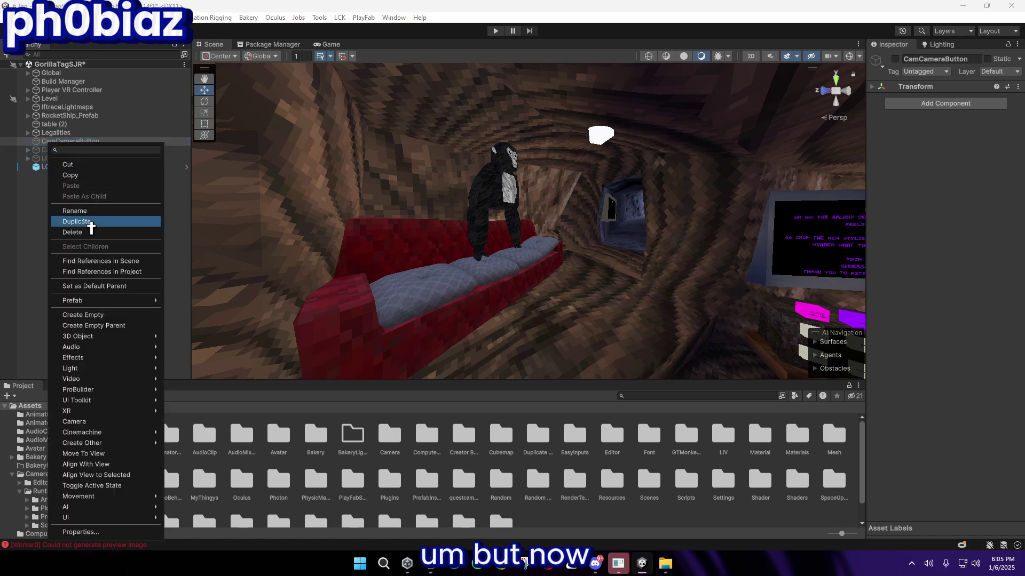
left_click(84, 232)
- Expand Player VR Controller down to TurnParent and select both the LeftHand Controller and the RightHand Controller
right_click_drag(481, 219, 848, 237)
left_click(29, 90)
left_click(35, 149)
left_click(64, 158)
left_click(44, 159)
left_click(83, 176)
left_click(132, 184, "shift")
- Expand both hand controllers and inspect the Ray Interactor under the RightHand Controller
right_click_drag(363, 160, 206, 159)
left_click(50, 176)
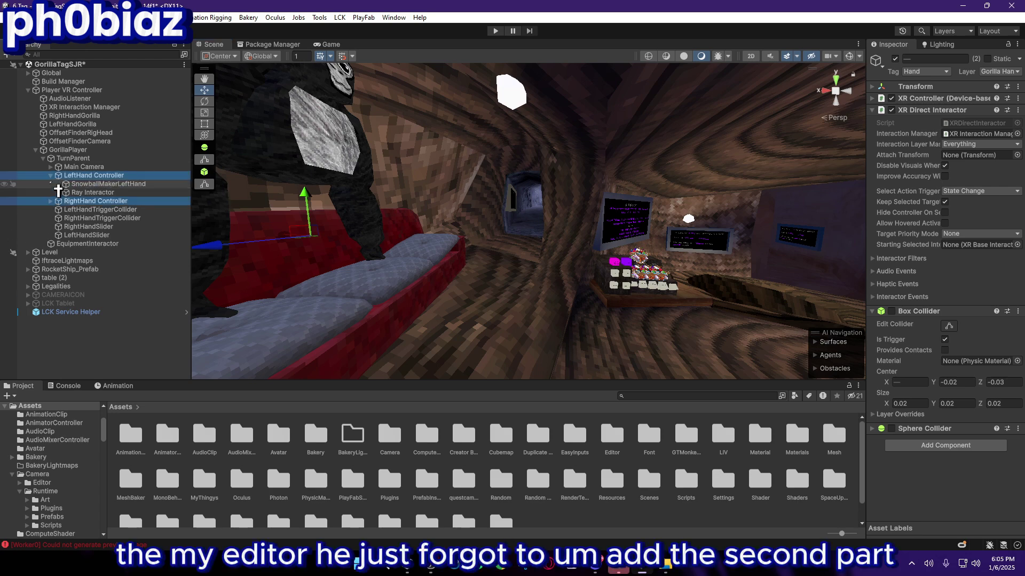
left_click(51, 201)
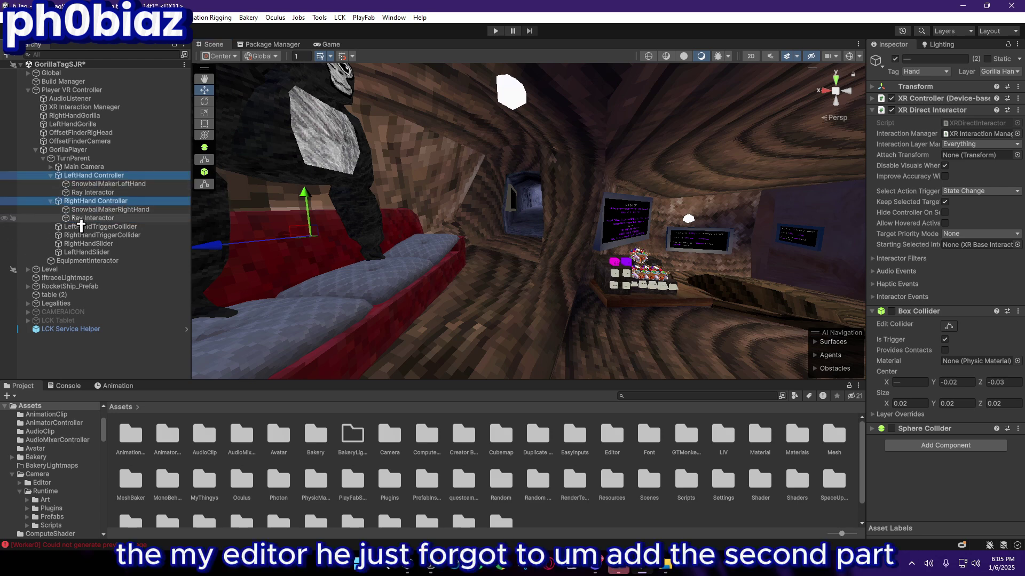
left_click(85, 218)
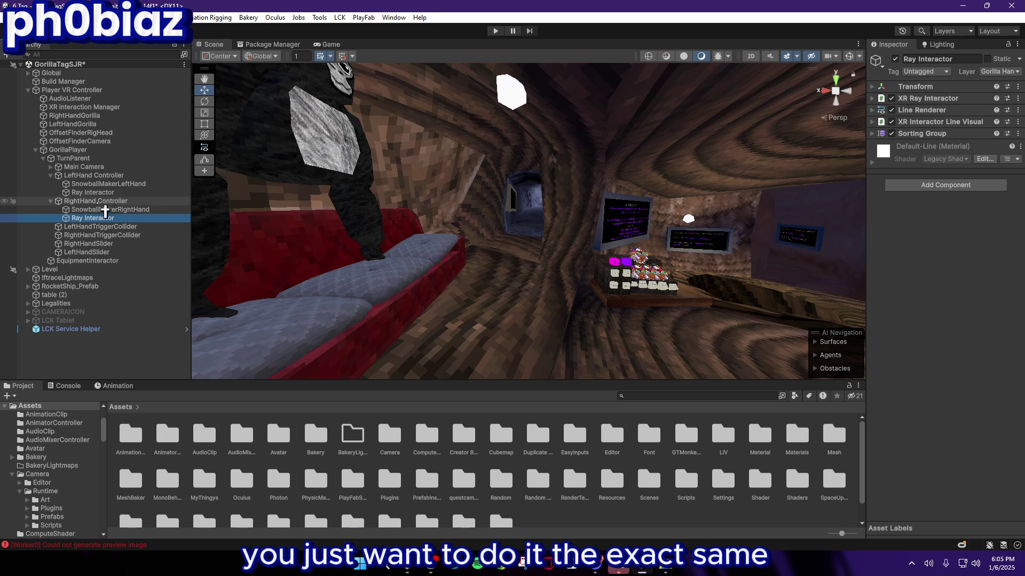
- Show the device-based XR Ray Interactor option for the hand controllers and select the LeftHand Controller's Ray Interactor
right_click(97, 202)
left_click(80, 176, "ctrl")
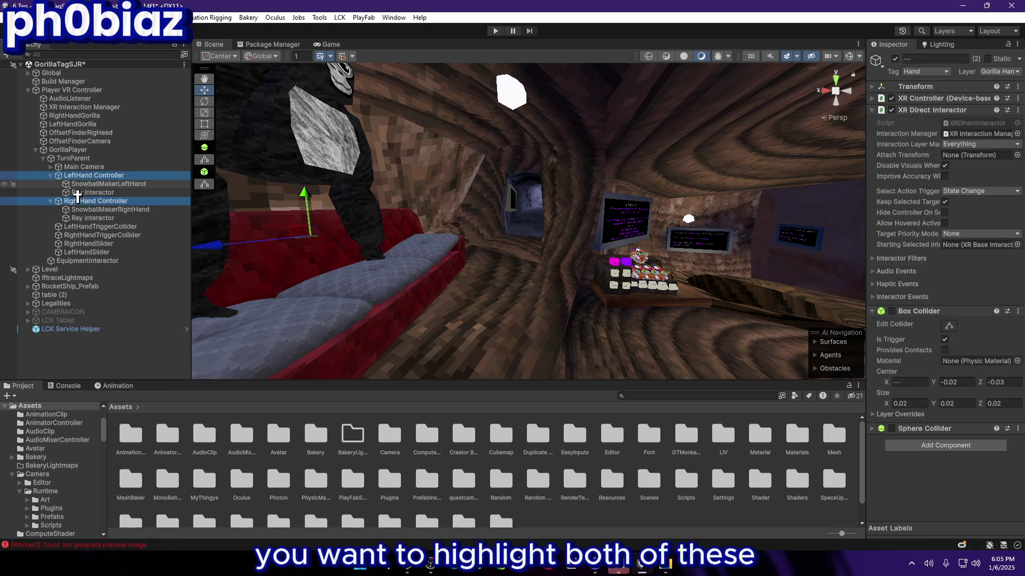
left_click(94, 177)
right_click(94, 176)
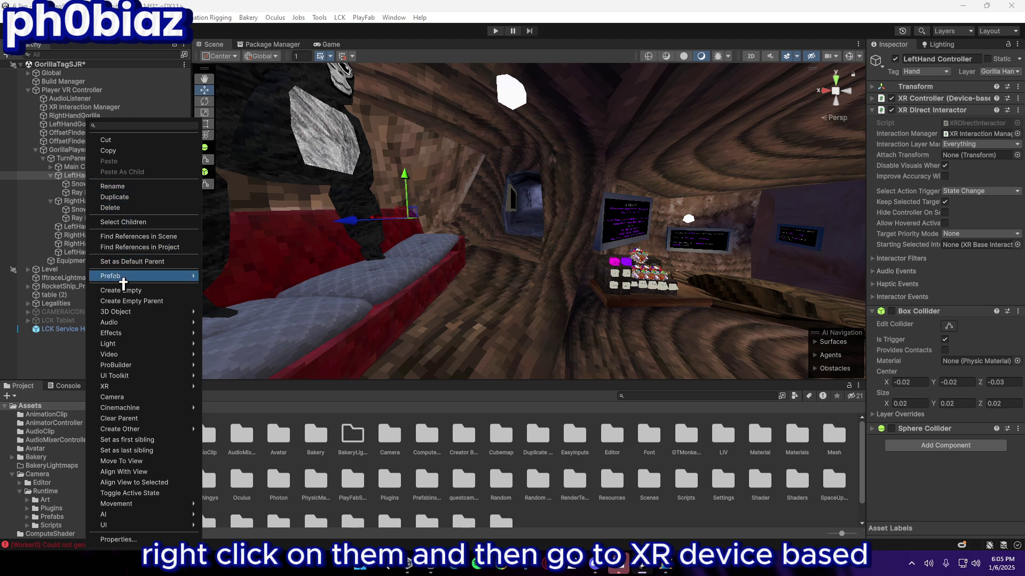
mouse_move(163, 392)
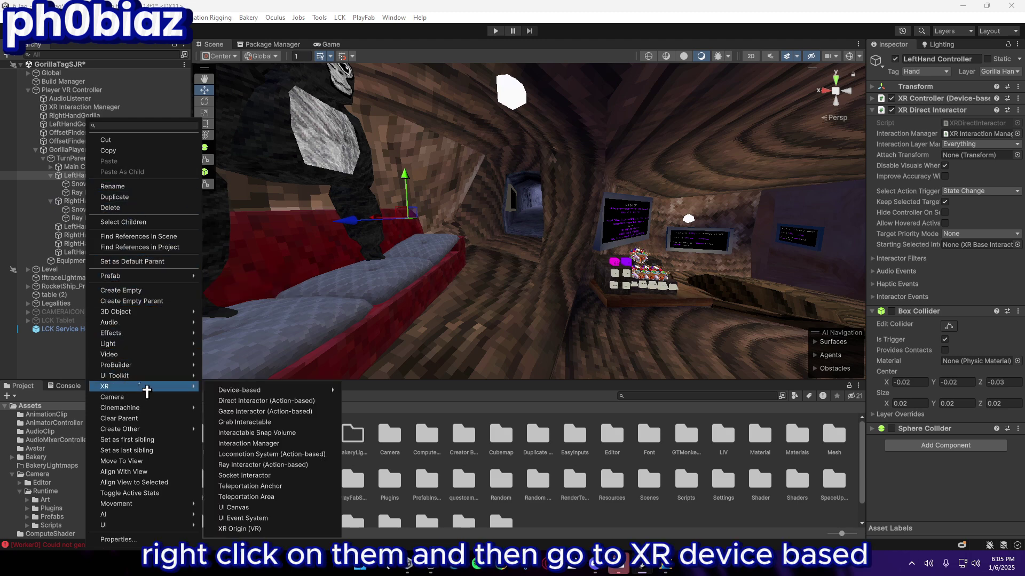
mouse_move(267, 392)
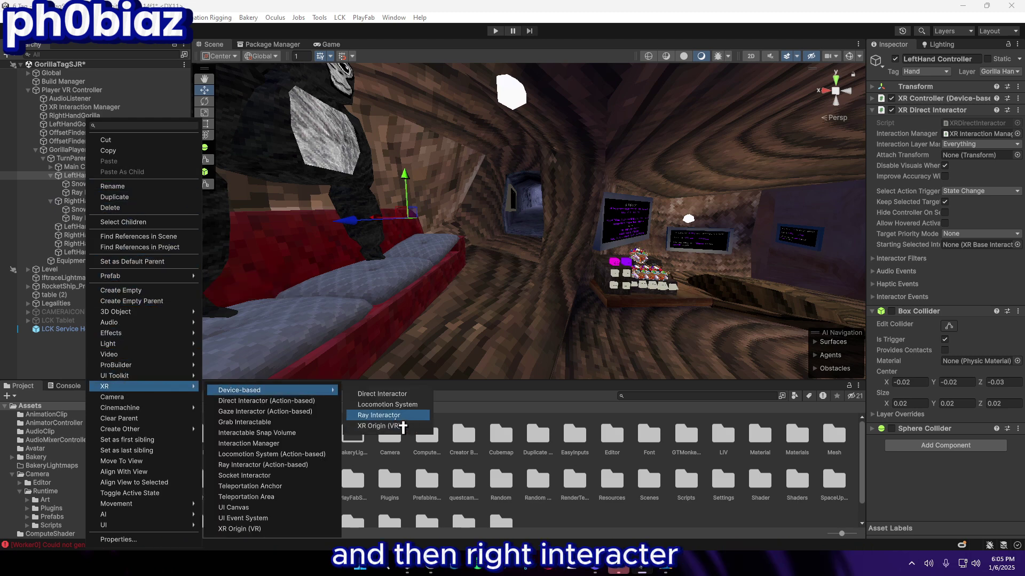
left_click(395, 416)
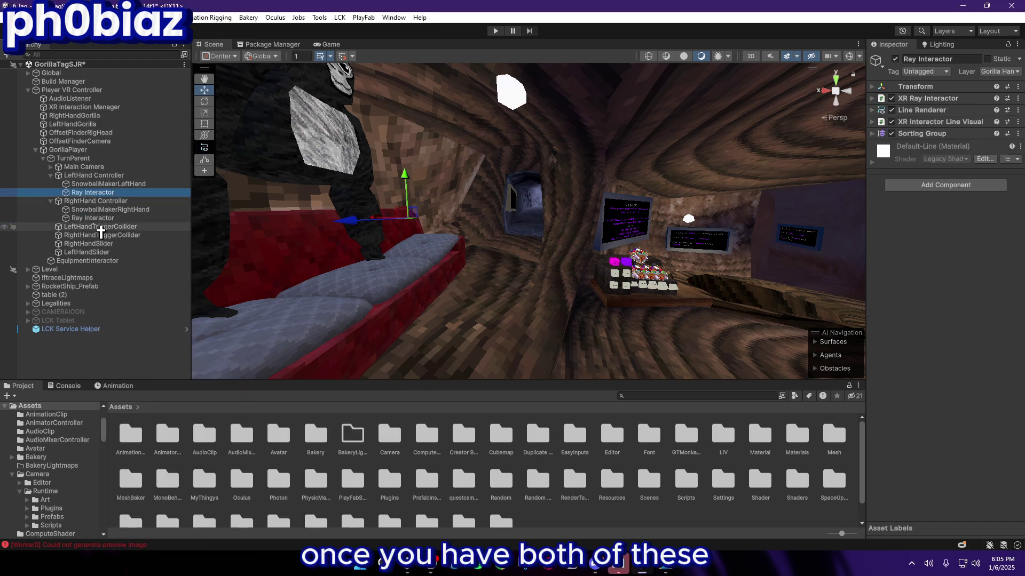
- Select the Ray Interactors of both hands and set Interaction Manager to XR Interaction Manager in their XR Ray Interactor component
left_click(93, 225, "ctrl")
left_click(95, 220, "ctrl")
left_click(96, 225, "ctrl")
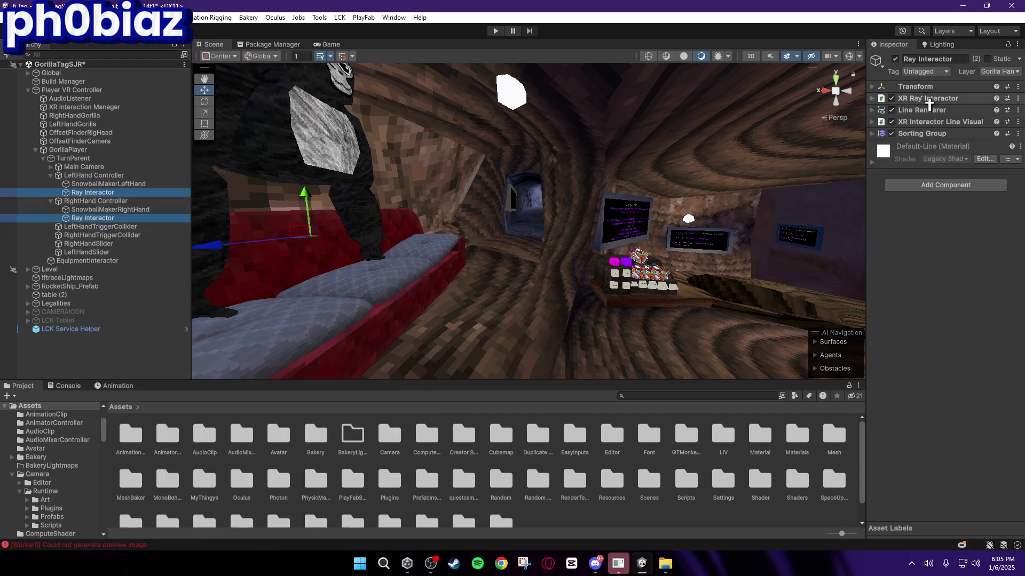
left_click(942, 99)
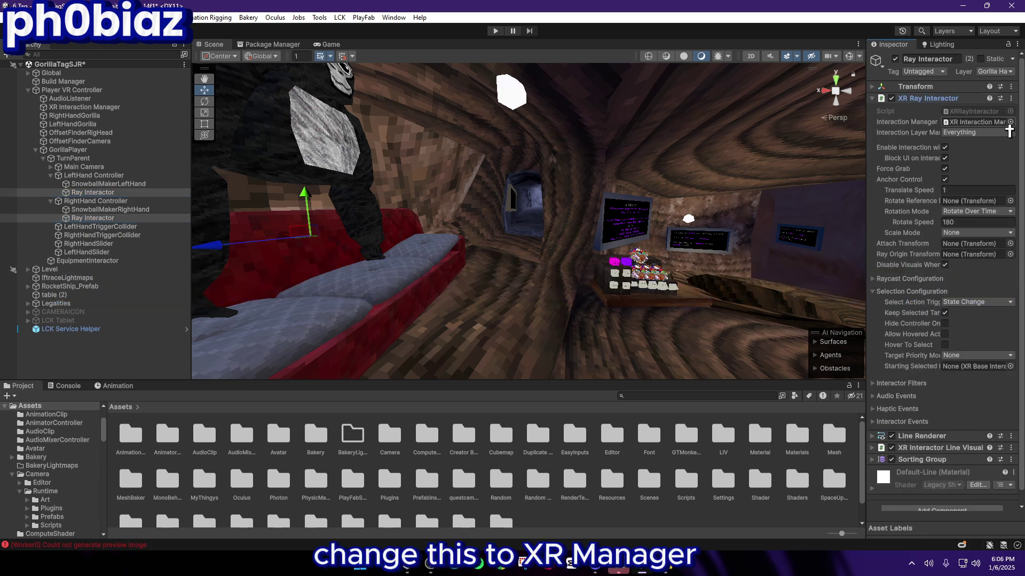
left_click(1010, 122)
left_click(905, 157)
left_click(1014, 114)
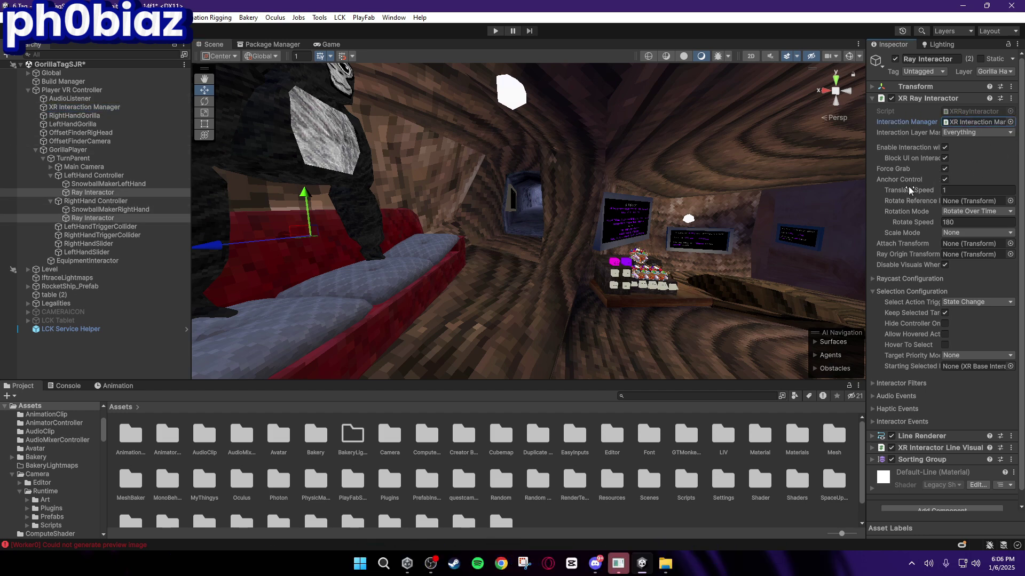
key("ctrl+z")
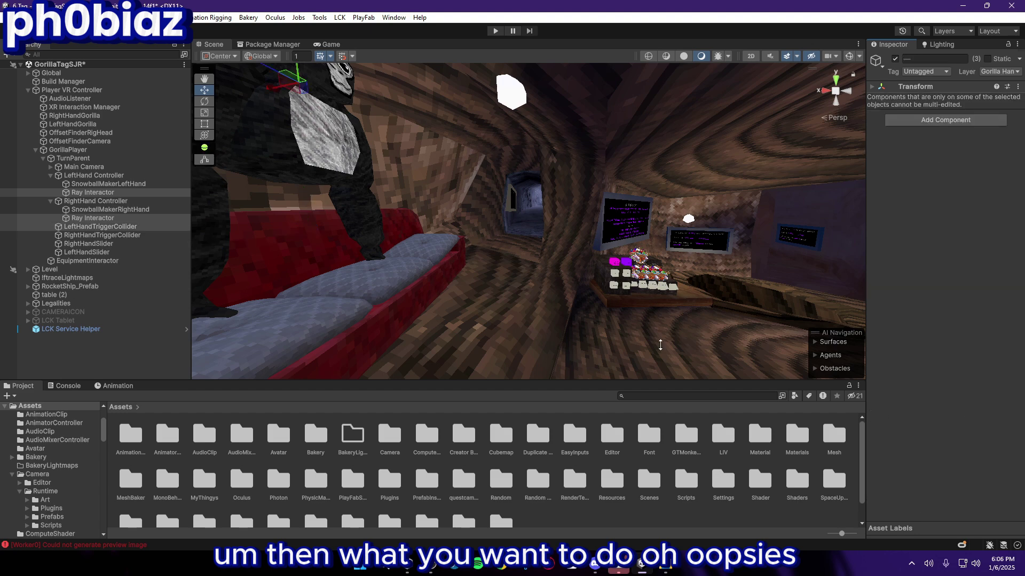
key("shift+Up")
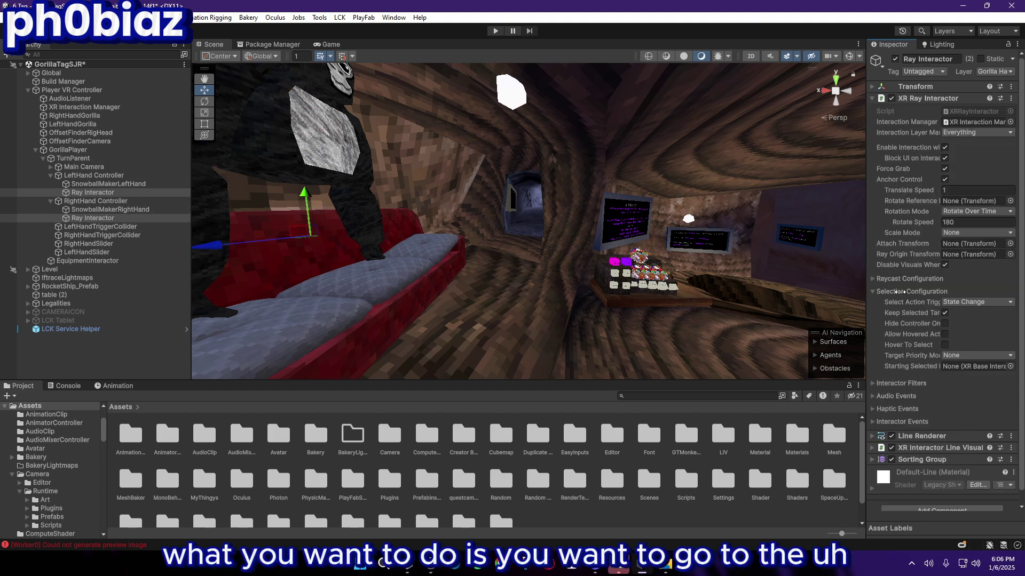
- Expand the Line Renderer and XR Interactor Line Visual components of both Ray Interactors and inspect the Valid Color Gradient
scroll(918, 374, "down", 1)
left_click(938, 424)
scroll(936, 432, "down", 5)
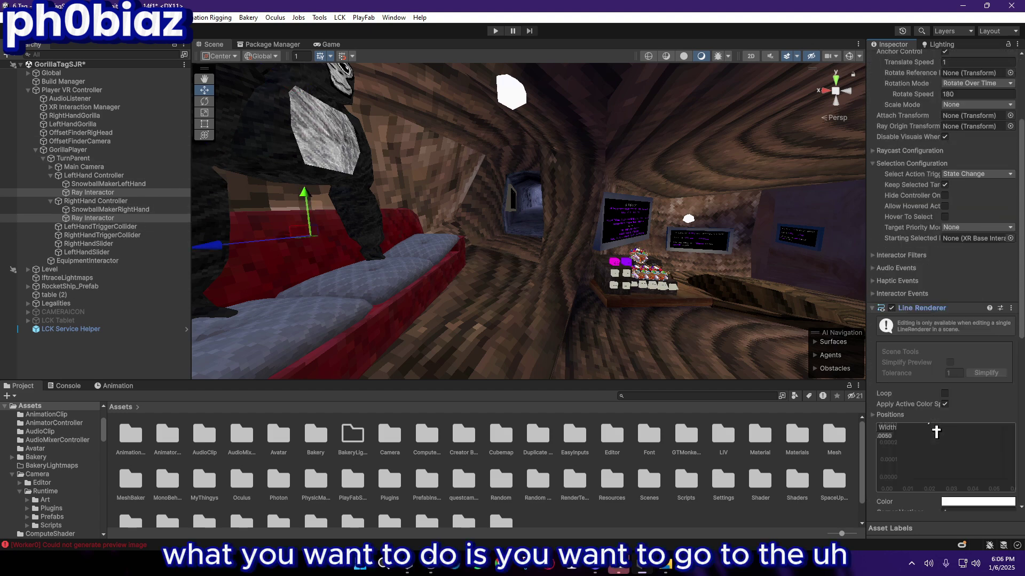
scroll(936, 431, "down", 10)
scroll(971, 433, "down", 5)
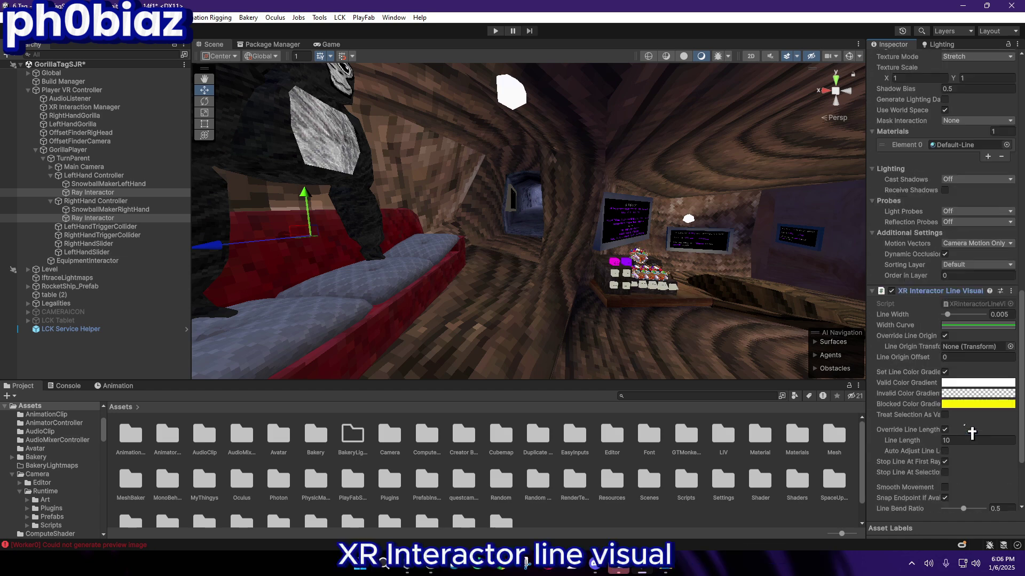
scroll(971, 434, "down", 4)
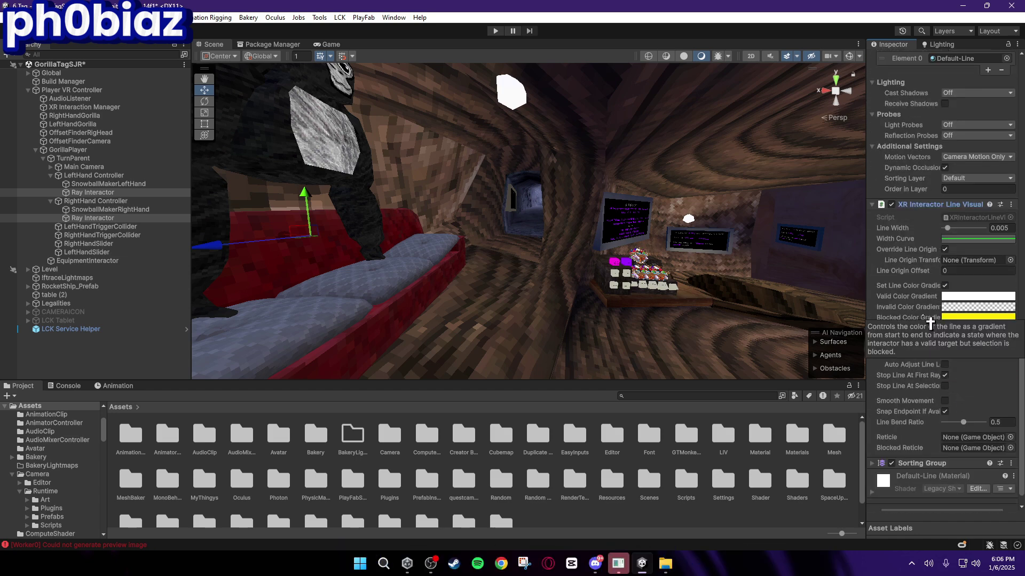
left_click(958, 298)
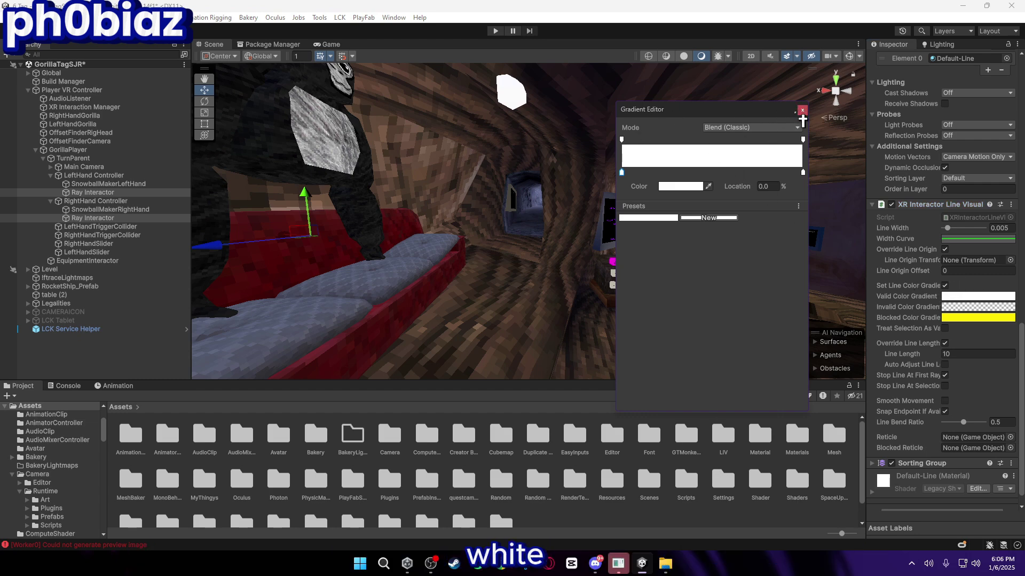
left_click(802, 110)
- Set the alpha keys at both ends of the red Invalid Color Gradient to 0 in XR Interactor Line Visual
left_click(977, 310)
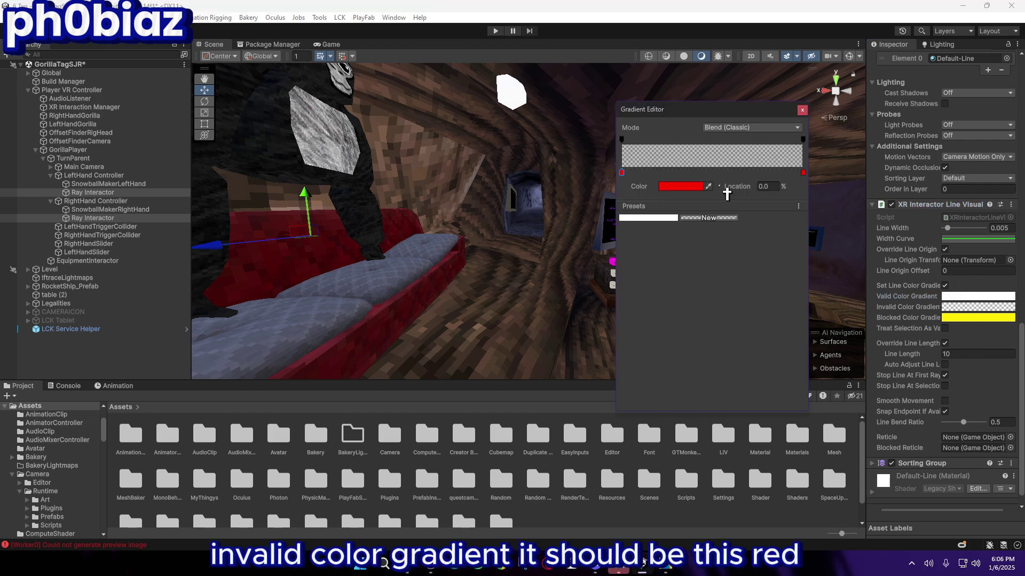
left_click(622, 140)
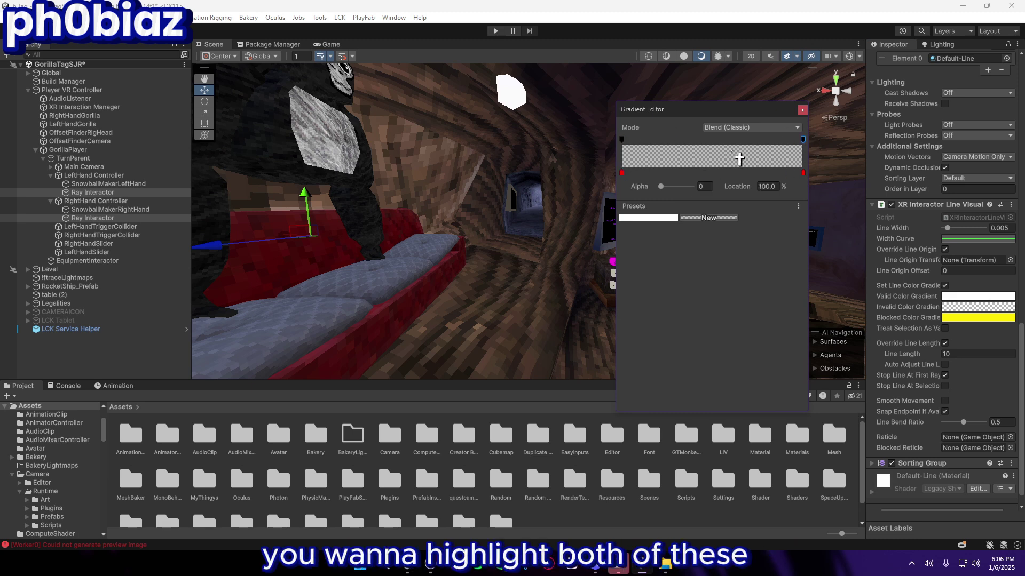
left_click_drag(662, 186, 545, 193)
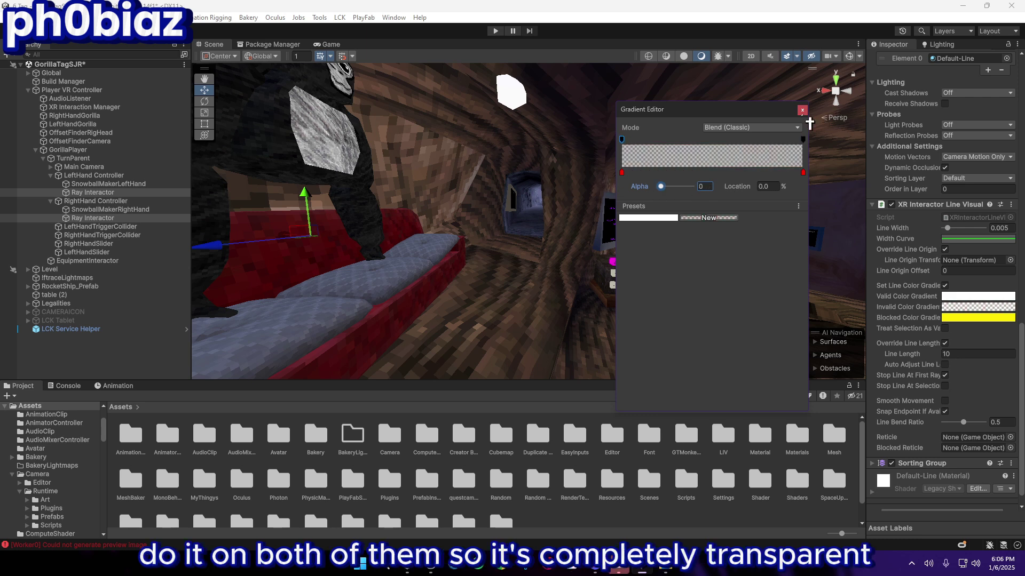
left_click(919, 314)
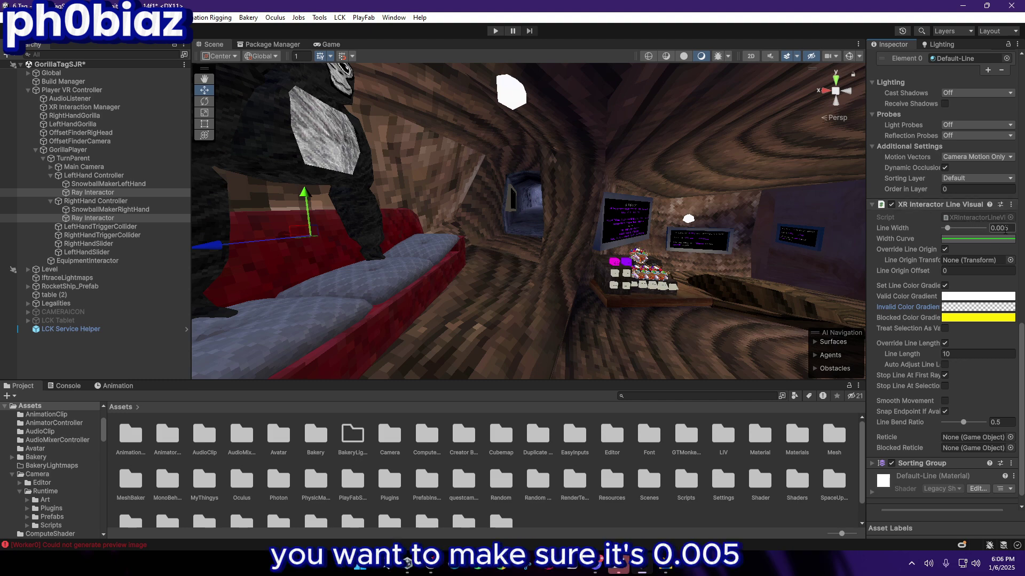
- Collapse the XR Interactor Line Visual, Line Renderer and XR Ray Interactor components of the selected Ray Interactors
scroll(948, 216, "down", 10)
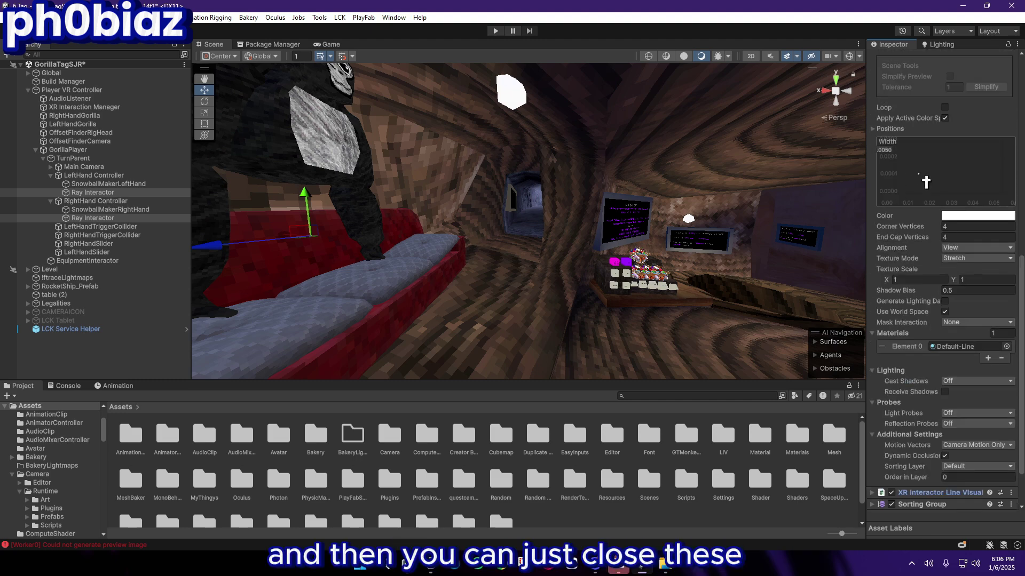
left_click(940, 225)
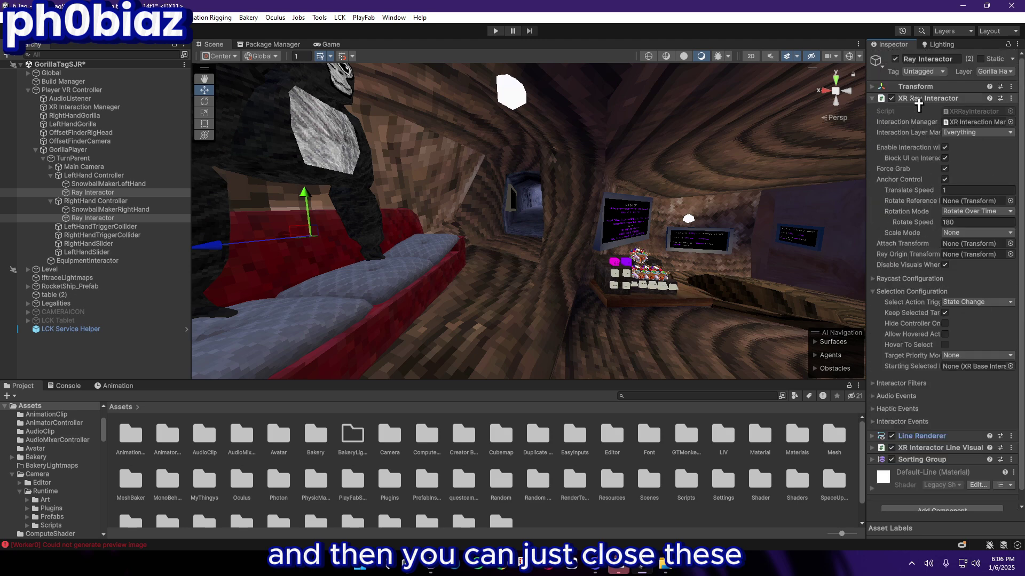
left_click(918, 100)
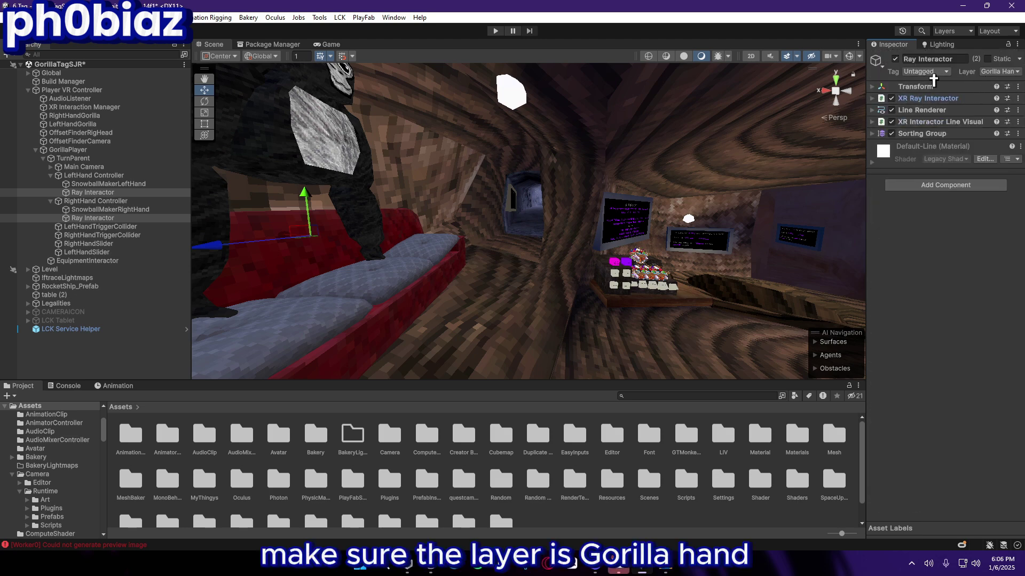